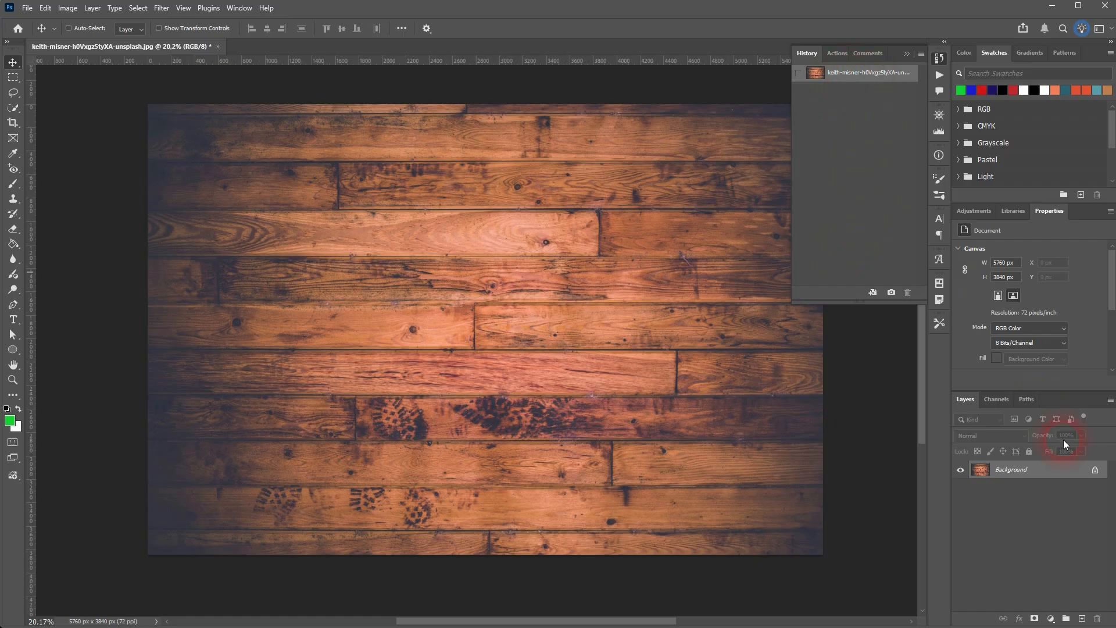
Unlock the Background as a regular layer and add a new empty layer named "brush" above it.
click(1098, 473)
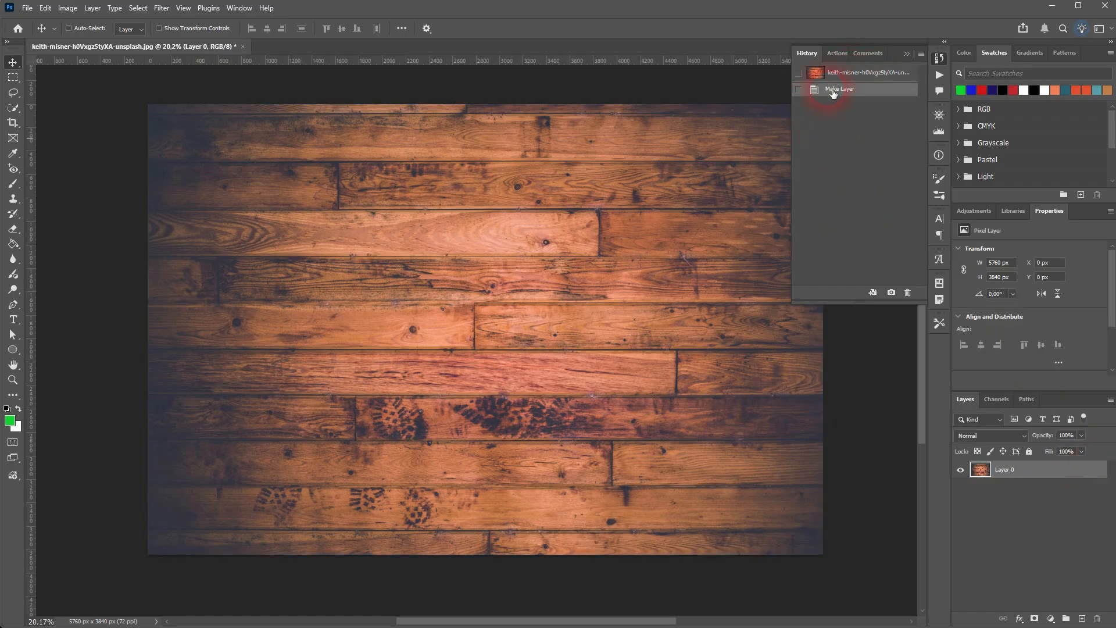
click(1082, 619)
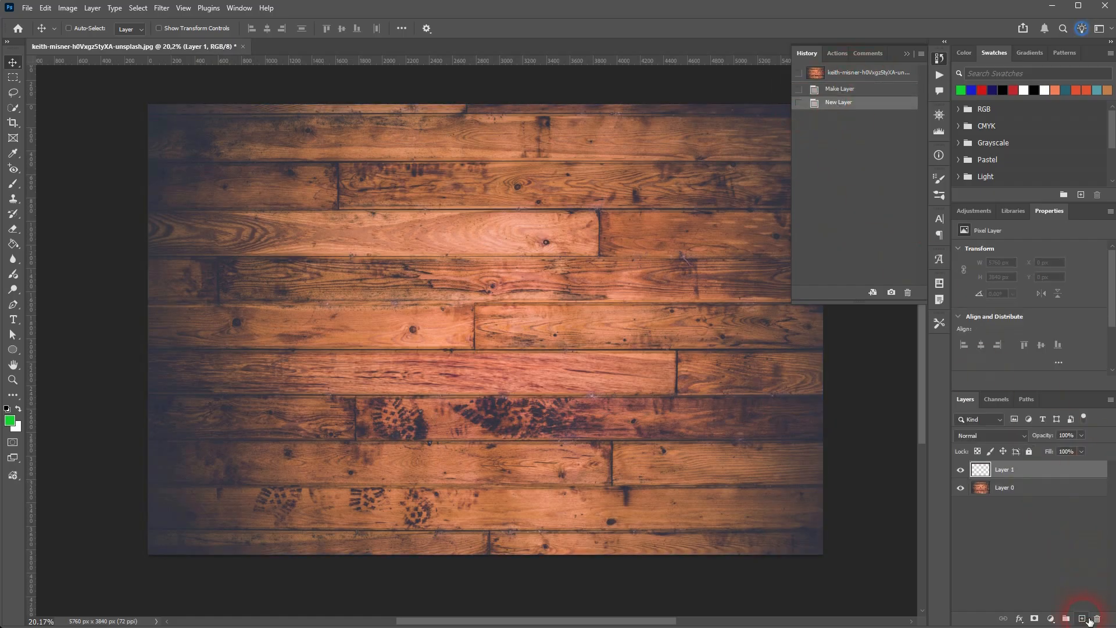
double_click(1003, 470)
text(brush)
key(Return)
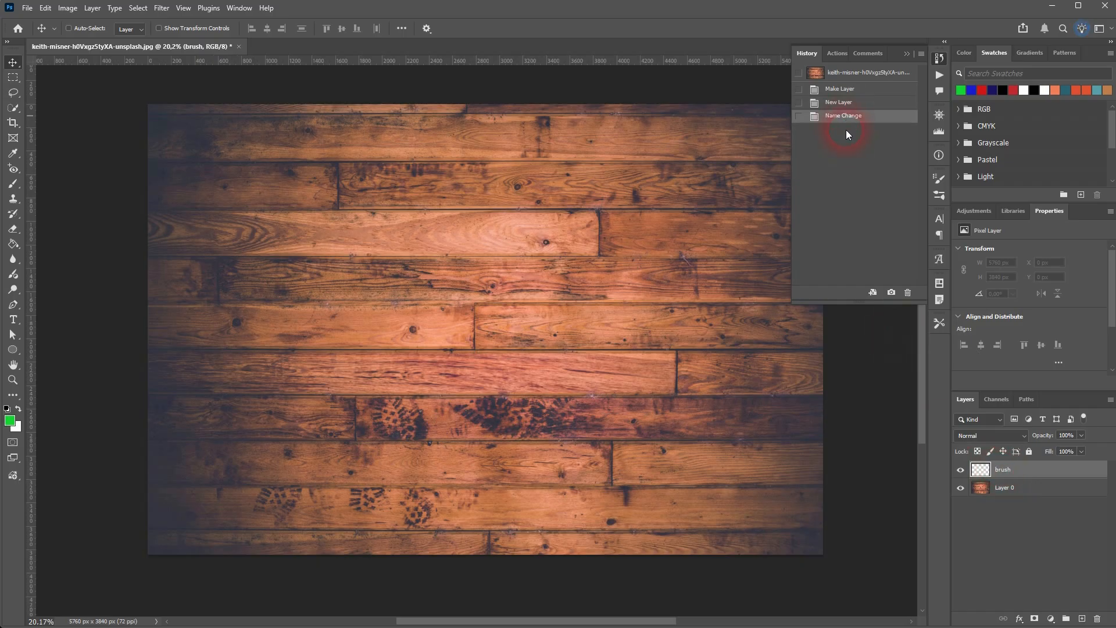
Step back and forth through the history states from the original image to the layer rename, ending on Name Change.
click(839, 103)
click(838, 91)
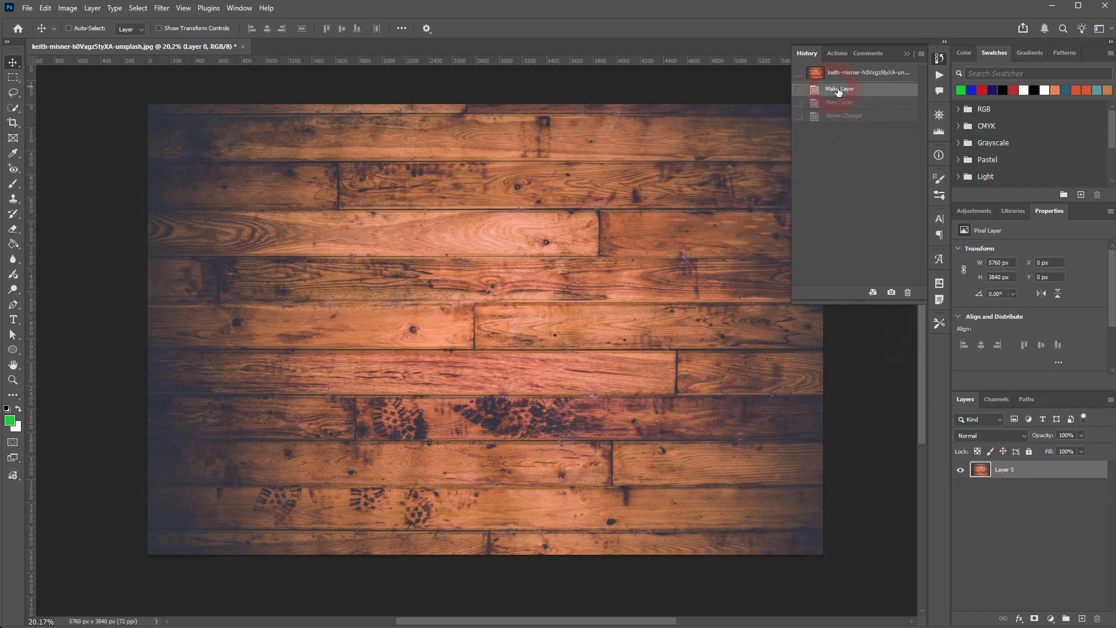
click(839, 104)
click(847, 116)
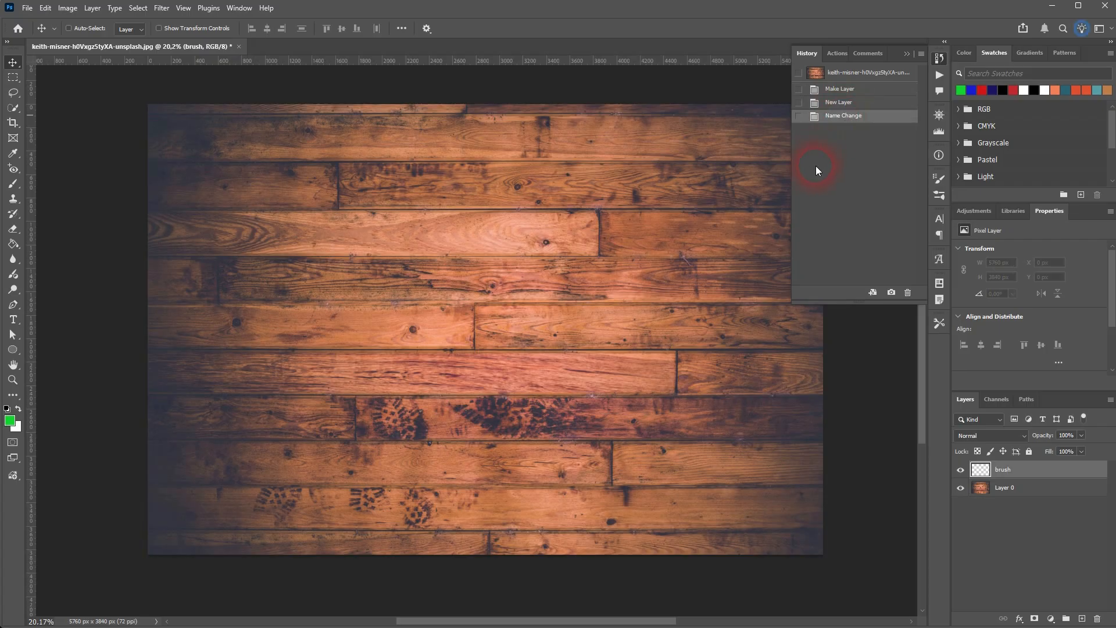
click(839, 103)
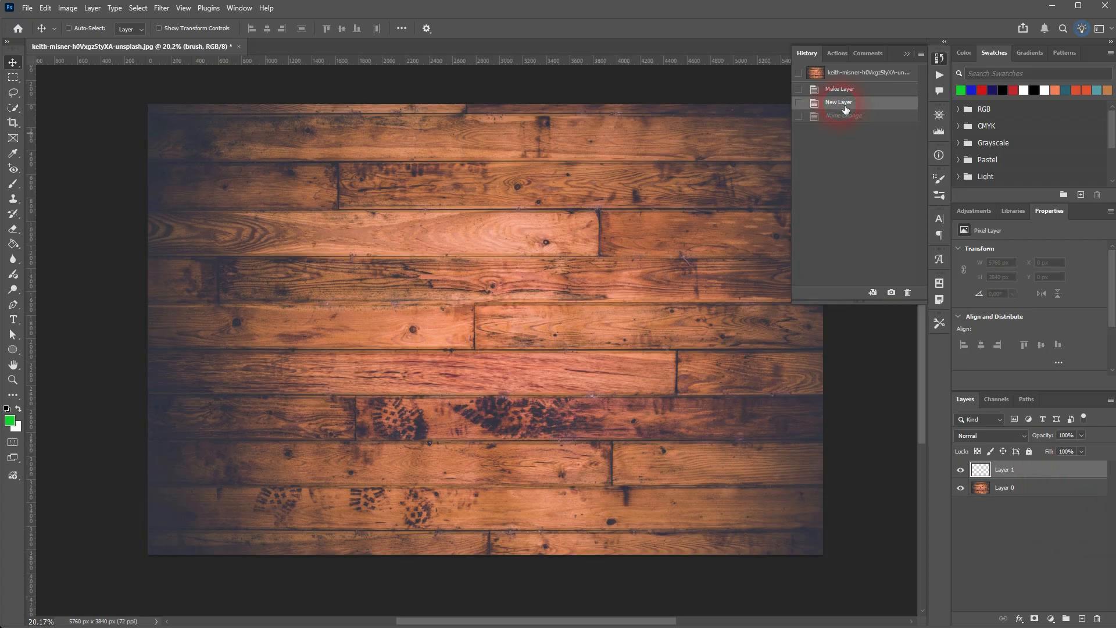
click(843, 89)
click(846, 74)
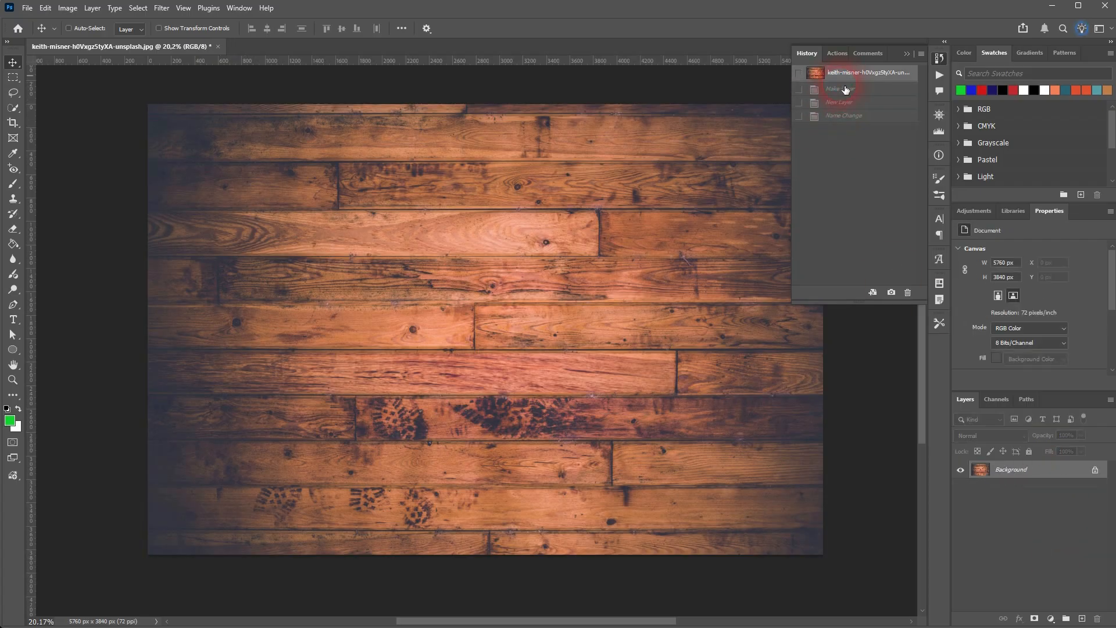
click(846, 89)
click(841, 103)
click(843, 116)
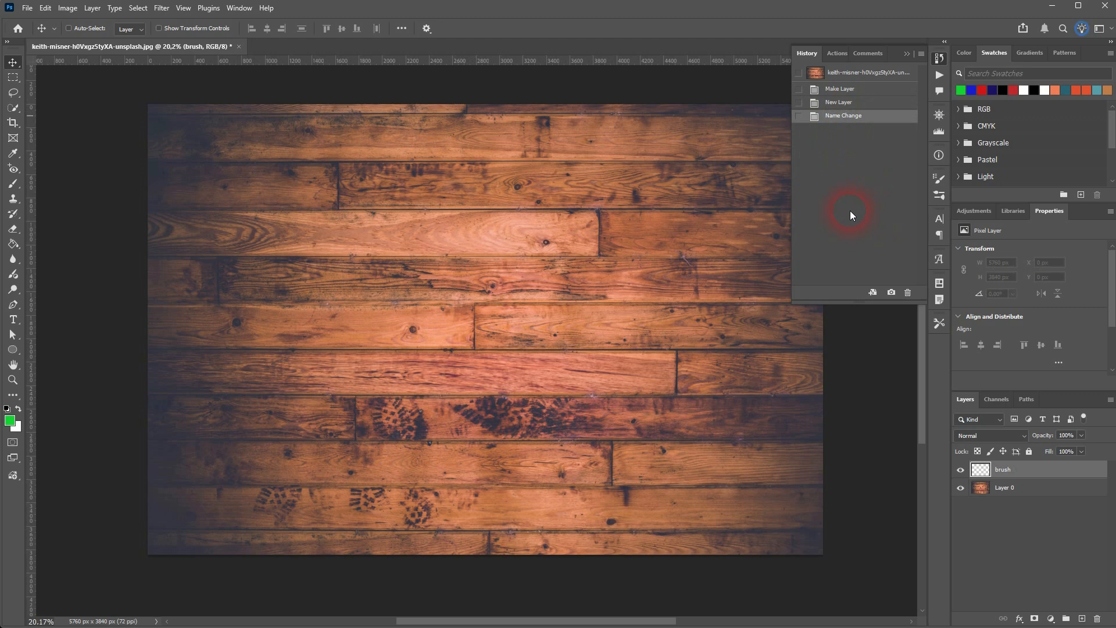
Paint a vertical green (16d330) stripe on the brush layer's left side with the Brush tool, using a 500 px soft round tip.
right_click(13, 183)
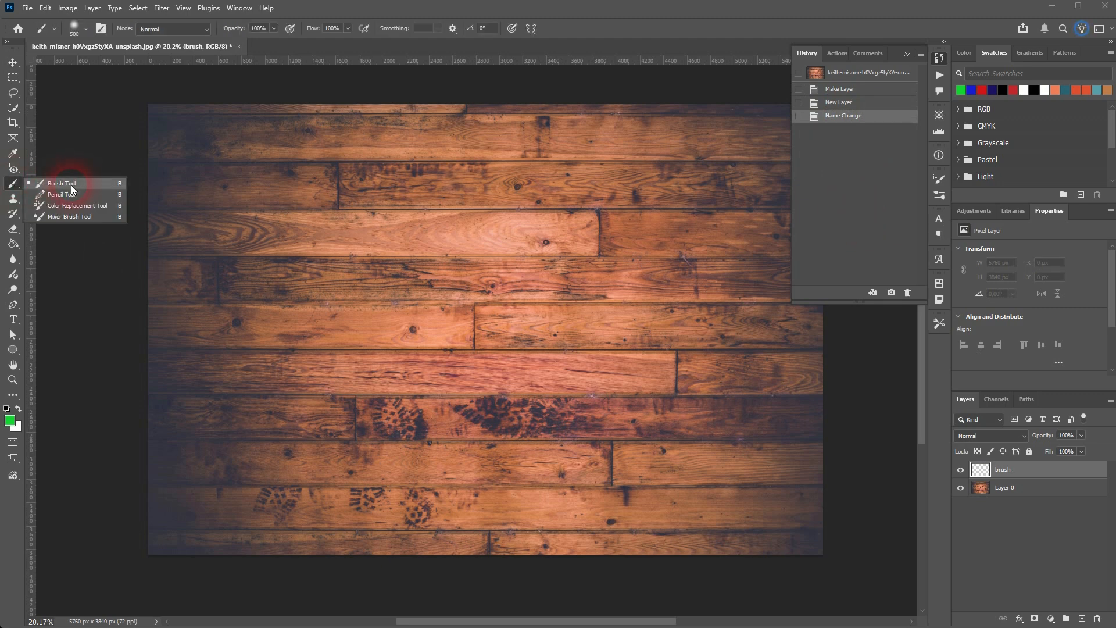
click(74, 184)
click(75, 34)
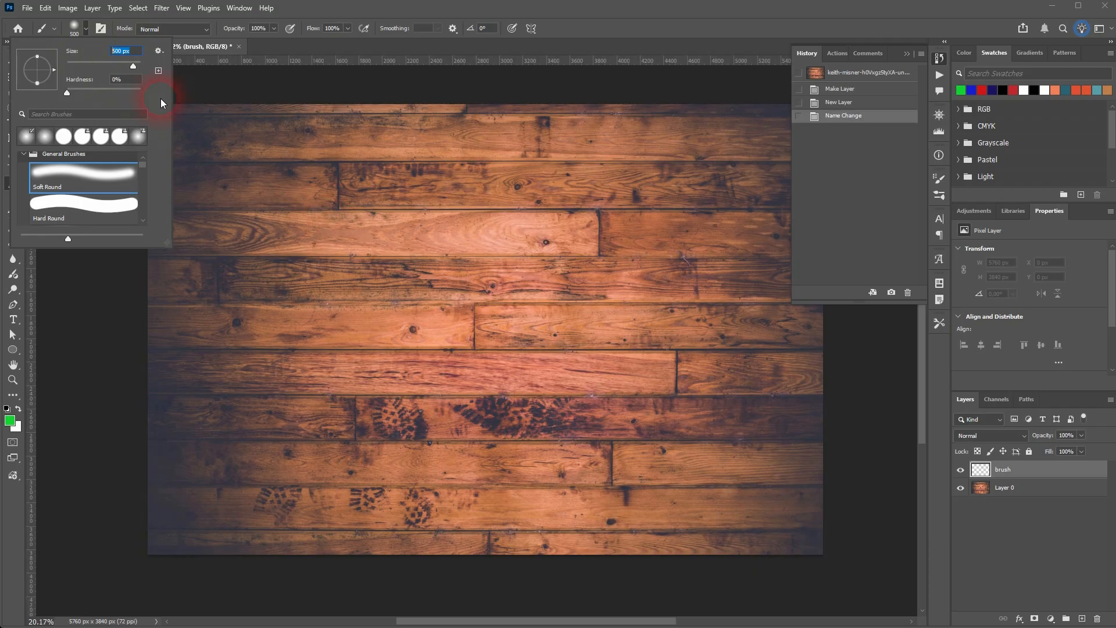
key(Escape)
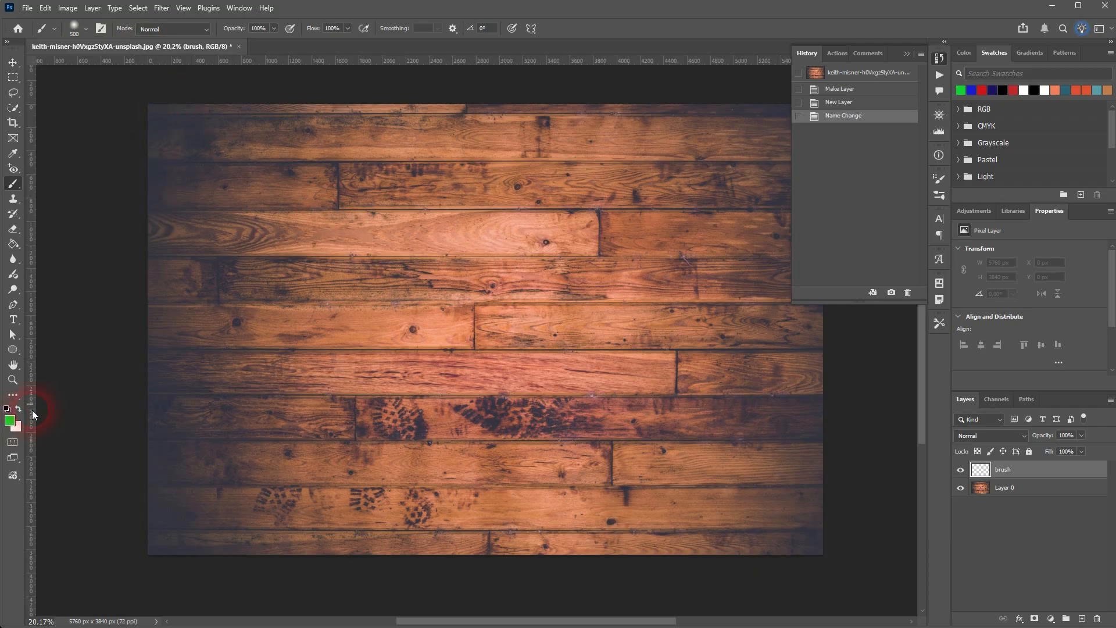
click(11, 421)
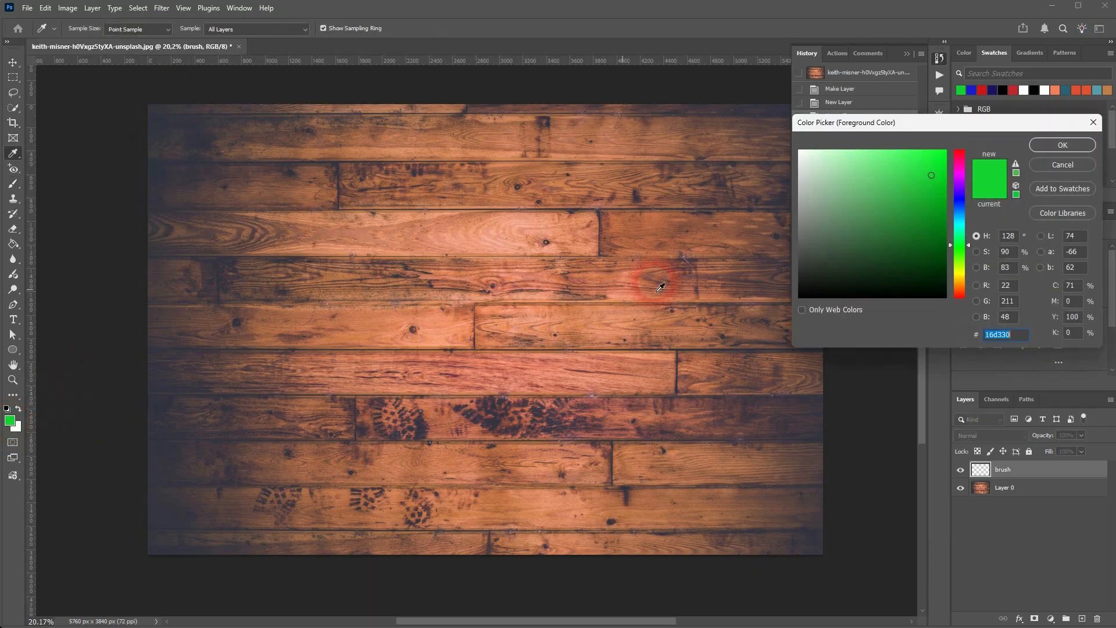
click(1061, 145)
key(b)
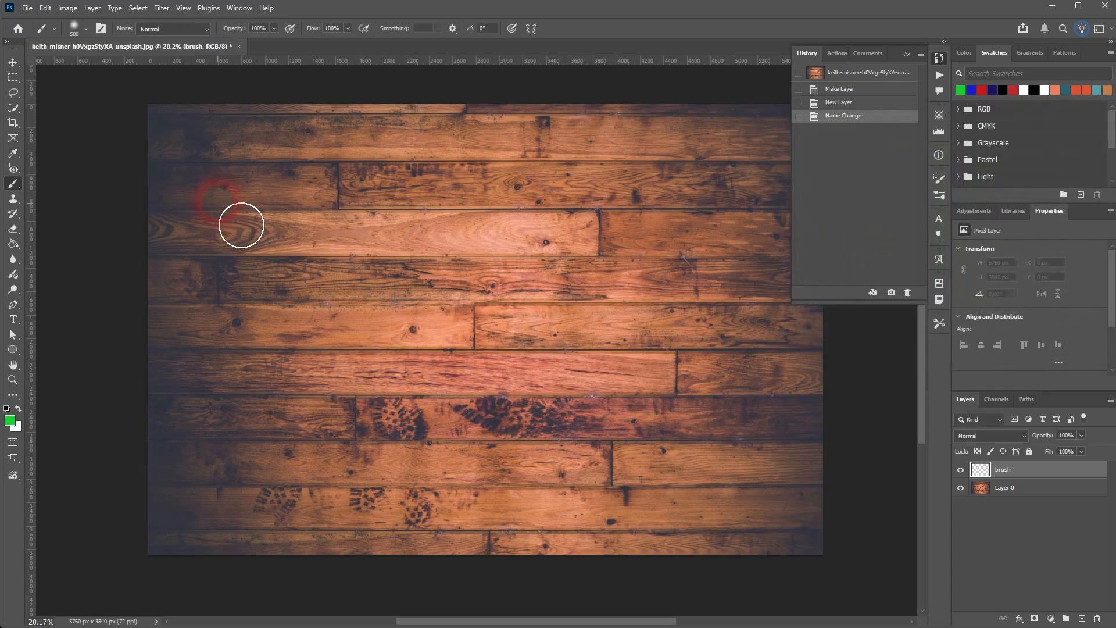
mouse_move(240, 181)
mouse_down()
mouse_move(264, 211)
mouse_move(283, 484)
mouse_move(287, 199)
mouse_move(306, 518)
mouse_up()
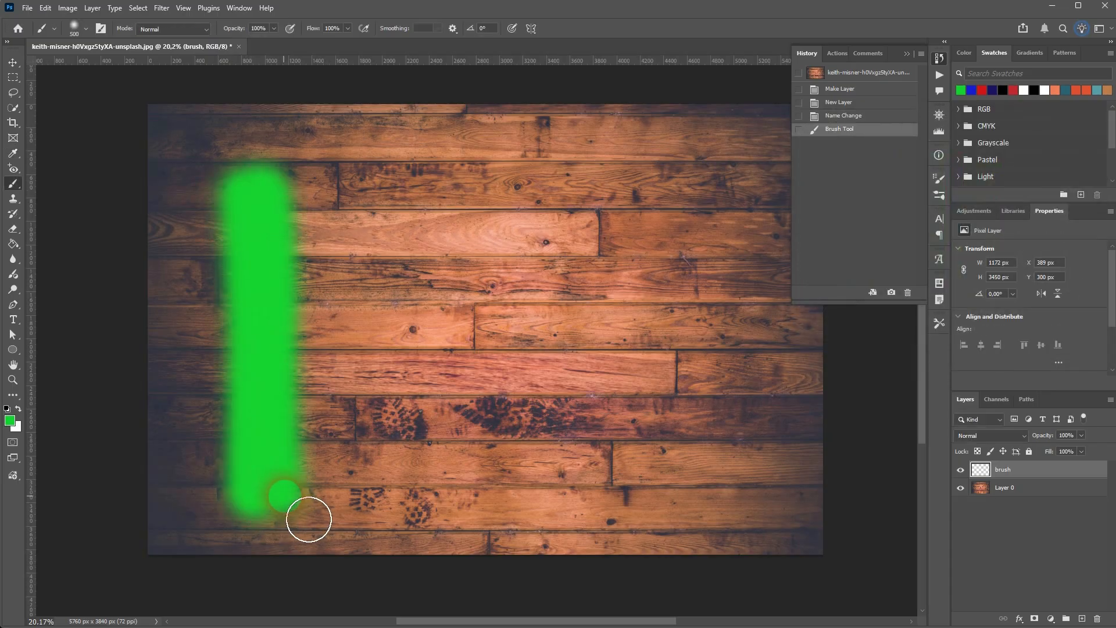
Change the foreground colour to blue and paint a wide vertical stripe just left of the image's centre.
click(9, 420)
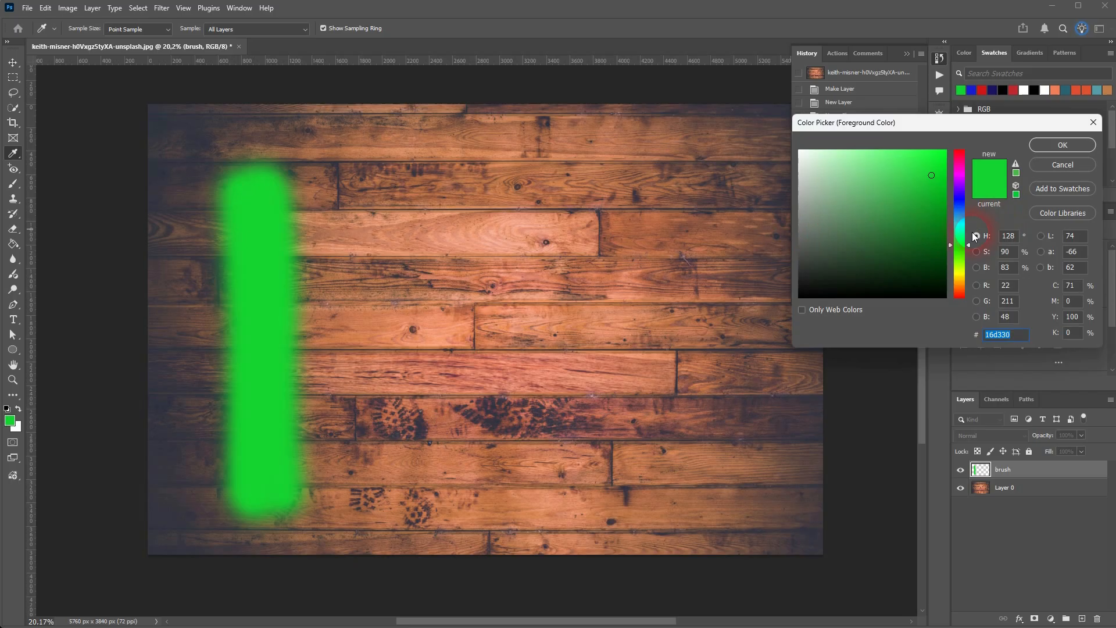
click(959, 203)
click(1075, 143)
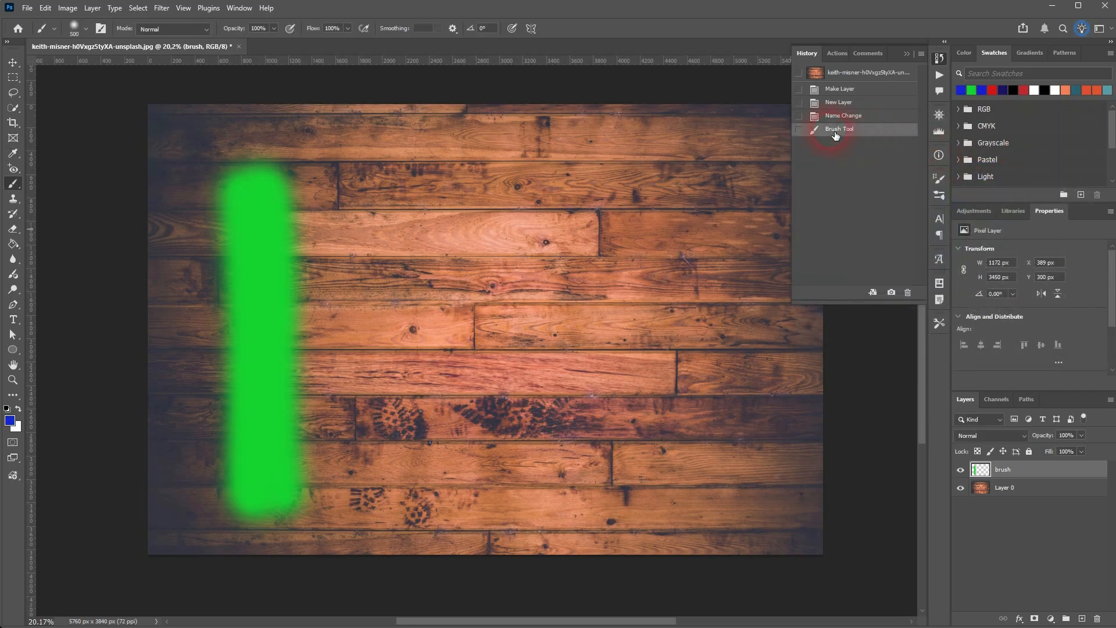
click(416, 190)
mouse_move(414, 186)
mouse_down()
mouse_move(441, 523)
mouse_move(464, 219)
mouse_move(481, 511)
mouse_move(497, 208)
mouse_move(473, 177)
mouse_up()
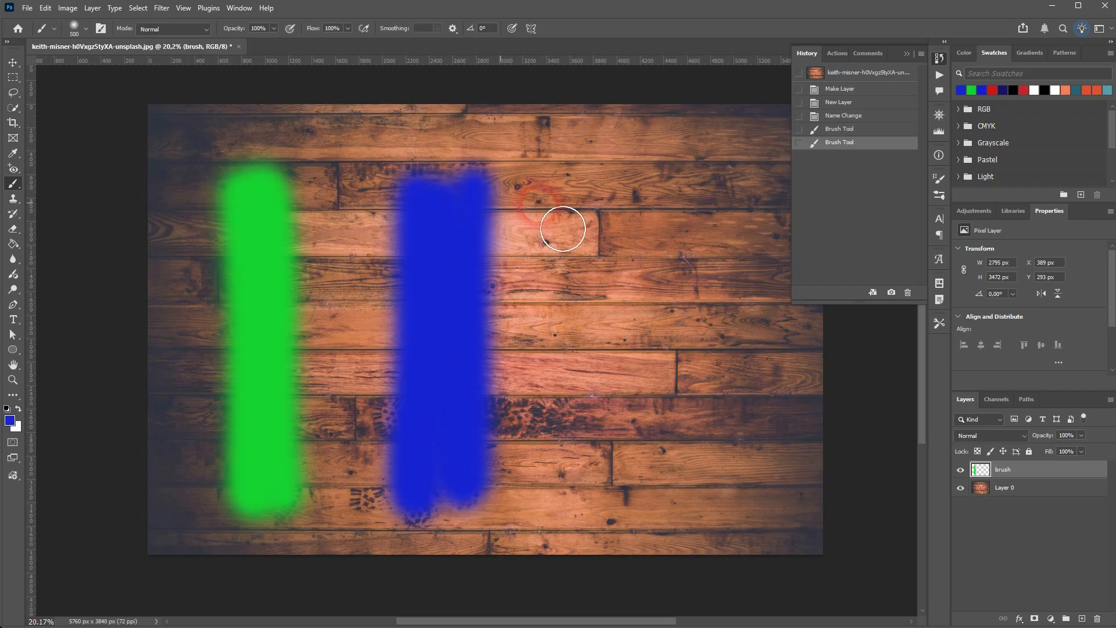
Change the foreground colour to red (d31616) and paint a wide vertical stripe in the right part of the image.
click(9, 420)
drag(960, 160, 964, 145)
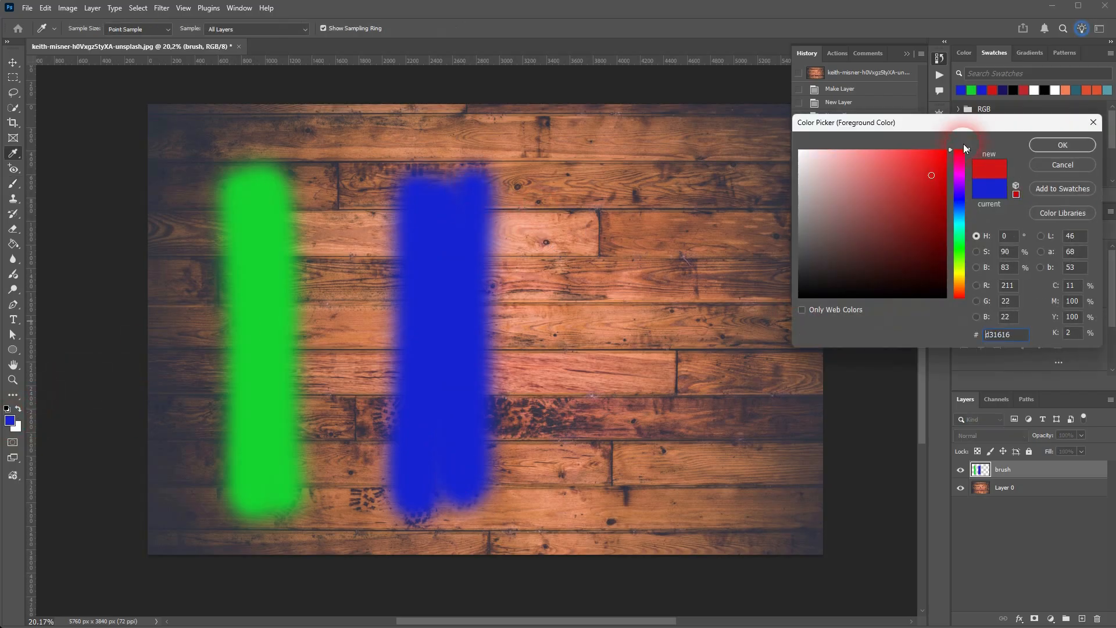
click(1037, 148)
mouse_move(620, 216)
mouse_down()
mouse_move(630, 521)
mouse_move(655, 283)
mouse_move(675, 444)
mouse_move(690, 444)
mouse_move(653, 378)
mouse_move(666, 490)
mouse_move(682, 491)
mouse_up()
Set the brush layer's blend mode to Color.
click(880, 177)
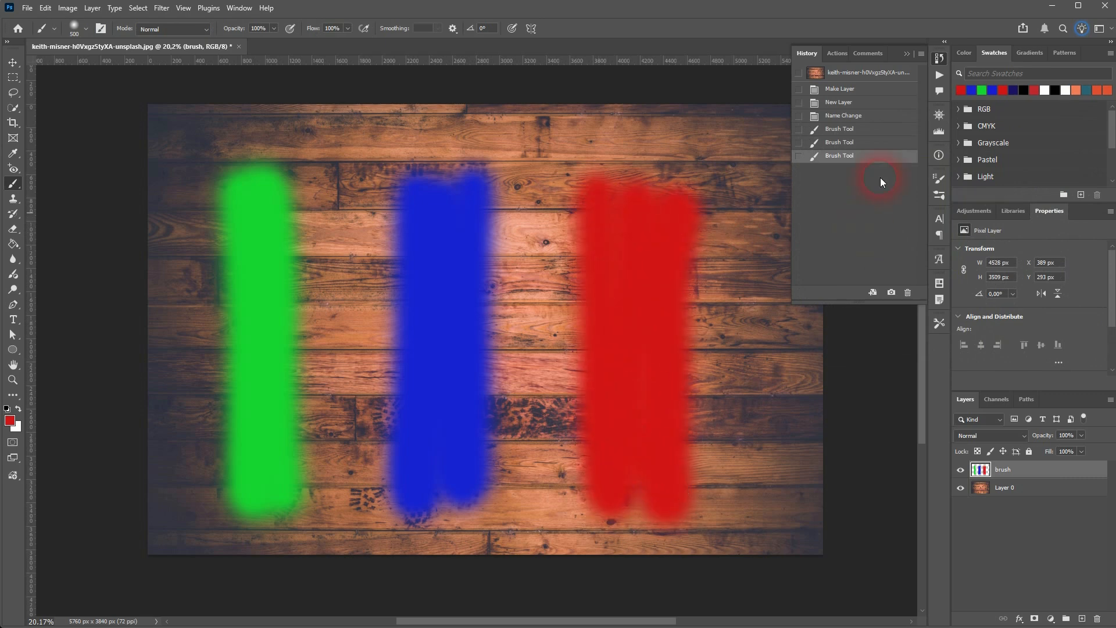
click(1017, 433)
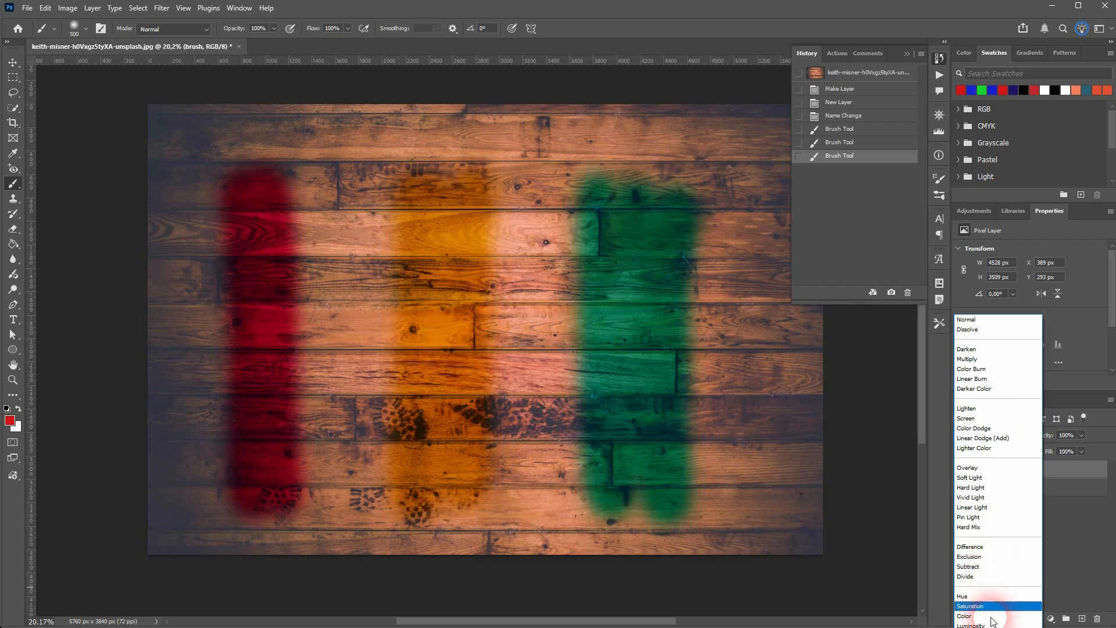
click(991, 617)
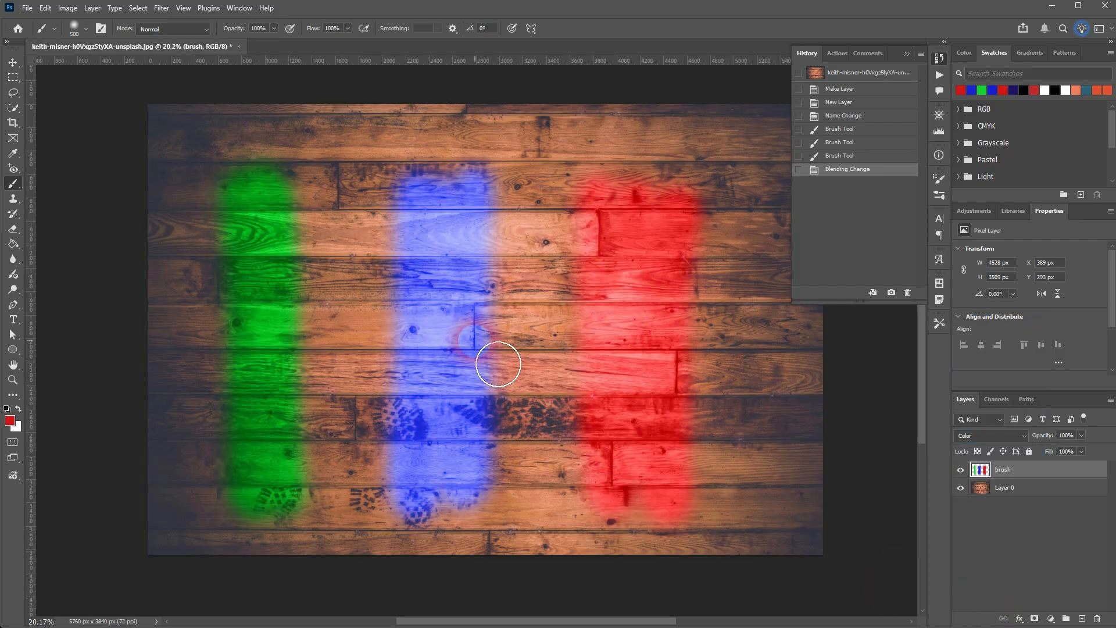
Review the history states of the three painted stripes and the blend mode change, ending on Blending Change.
click(849, 169)
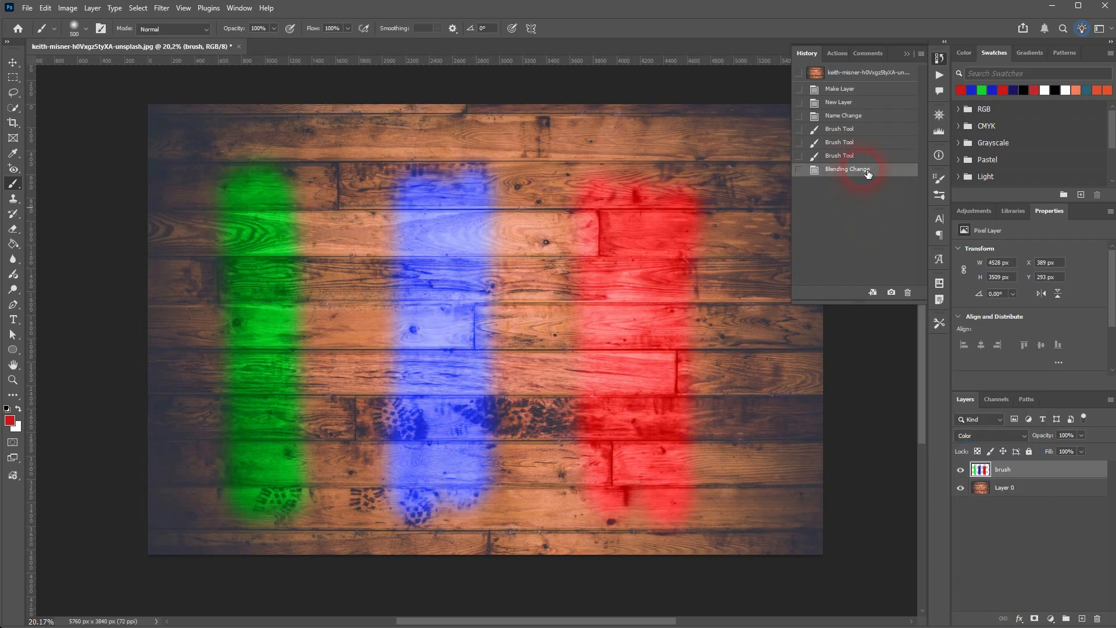
click(848, 155)
click(843, 143)
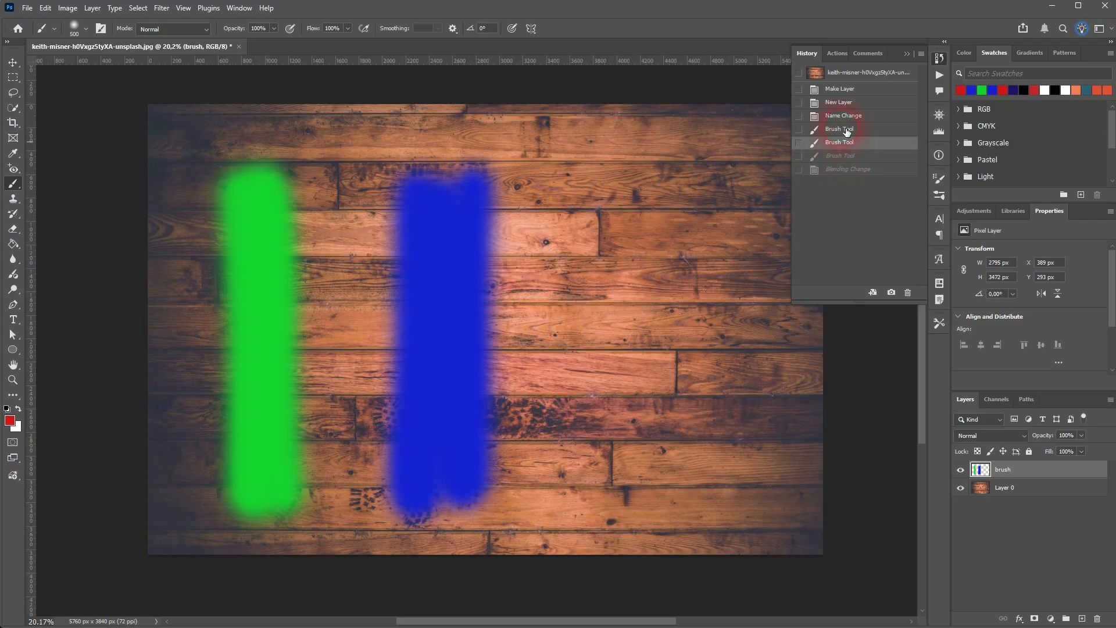
click(846, 130)
click(843, 116)
click(852, 172)
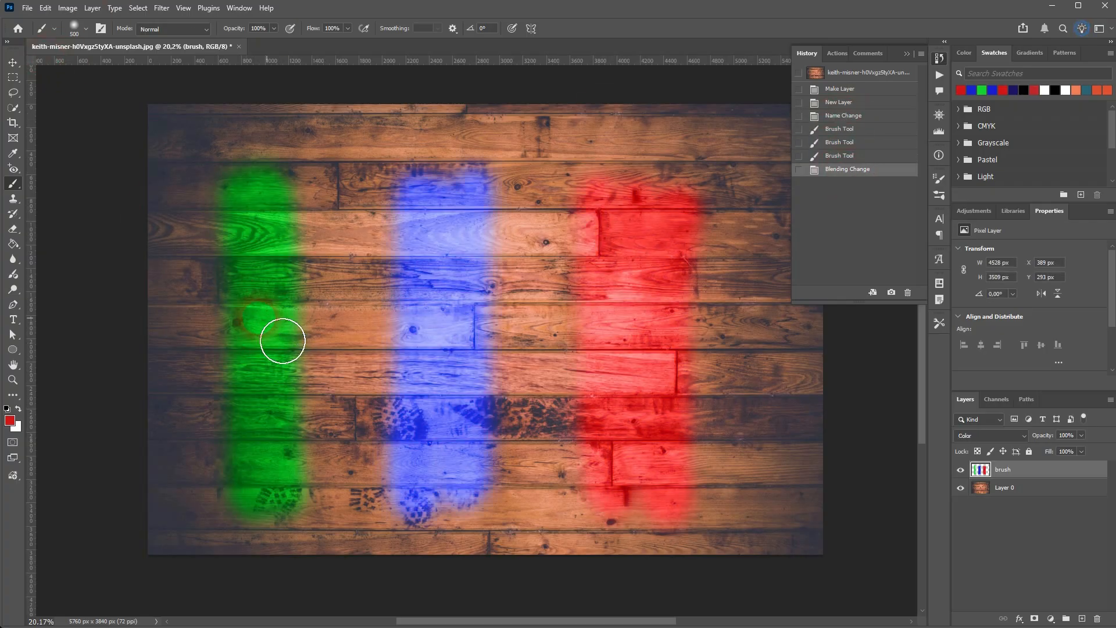
click(846, 156)
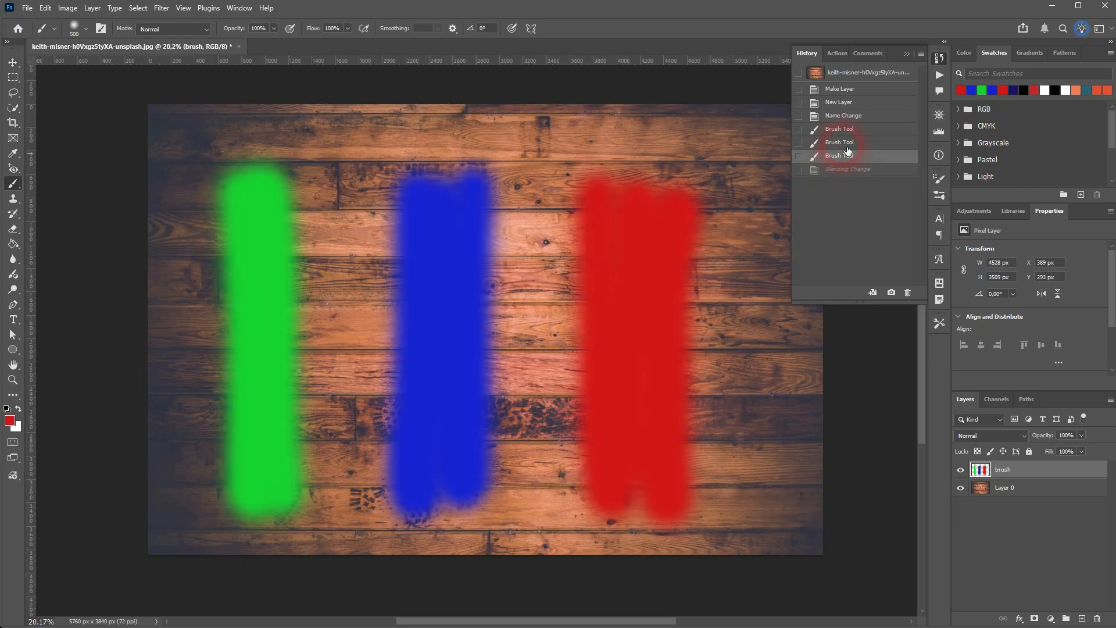
click(848, 145)
click(845, 132)
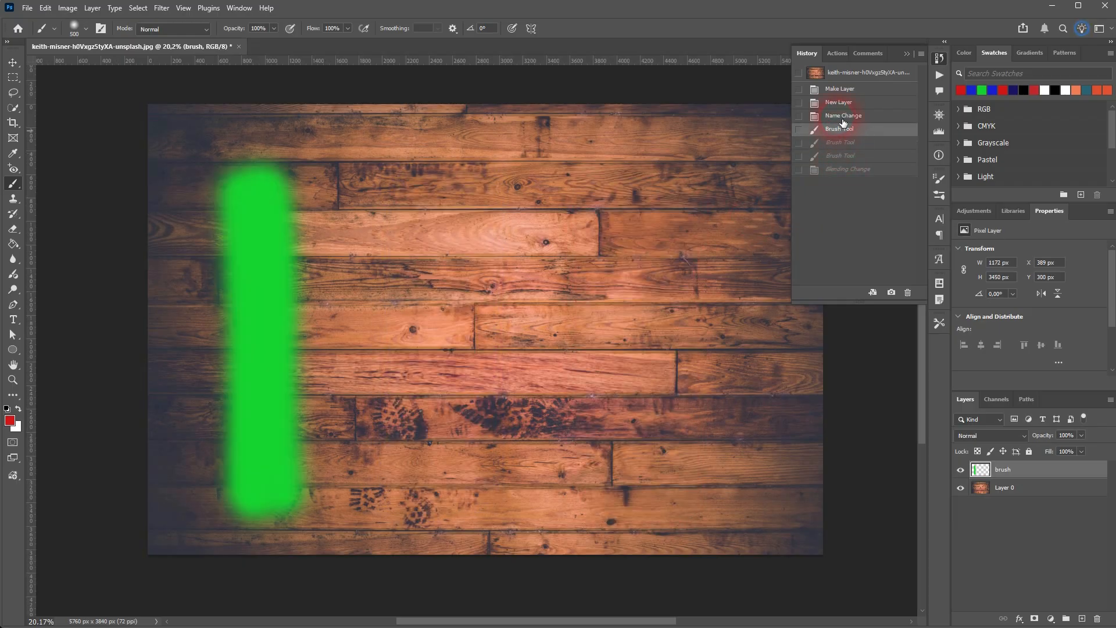
click(843, 116)
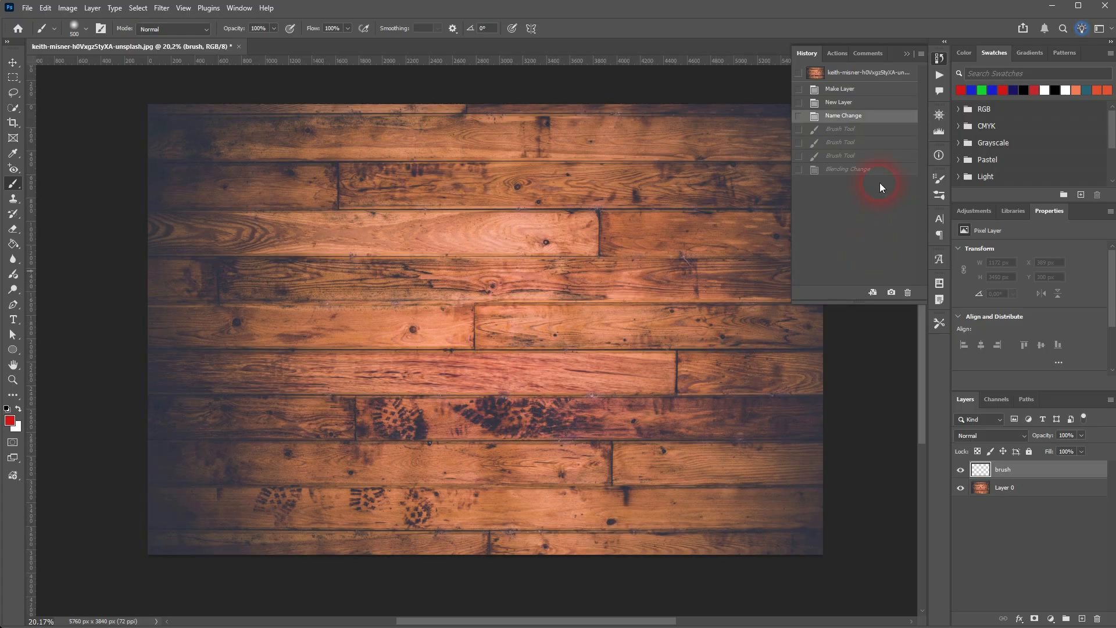
click(866, 169)
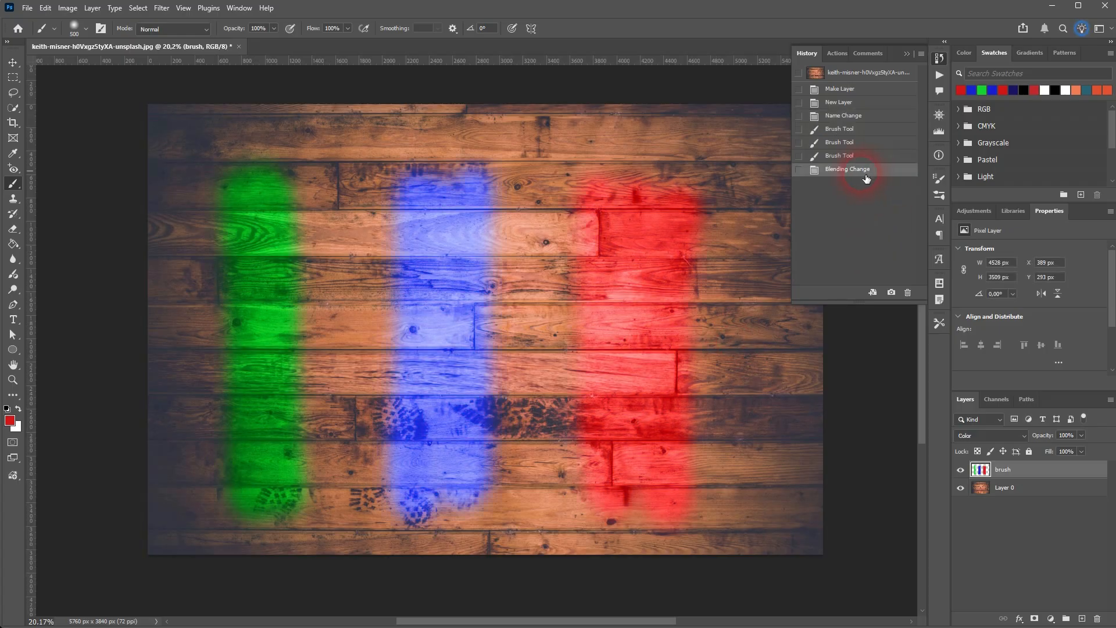
Activate the History Brush tool and look over its brush size and hardness settings.
drag(13, 213, 64, 217)
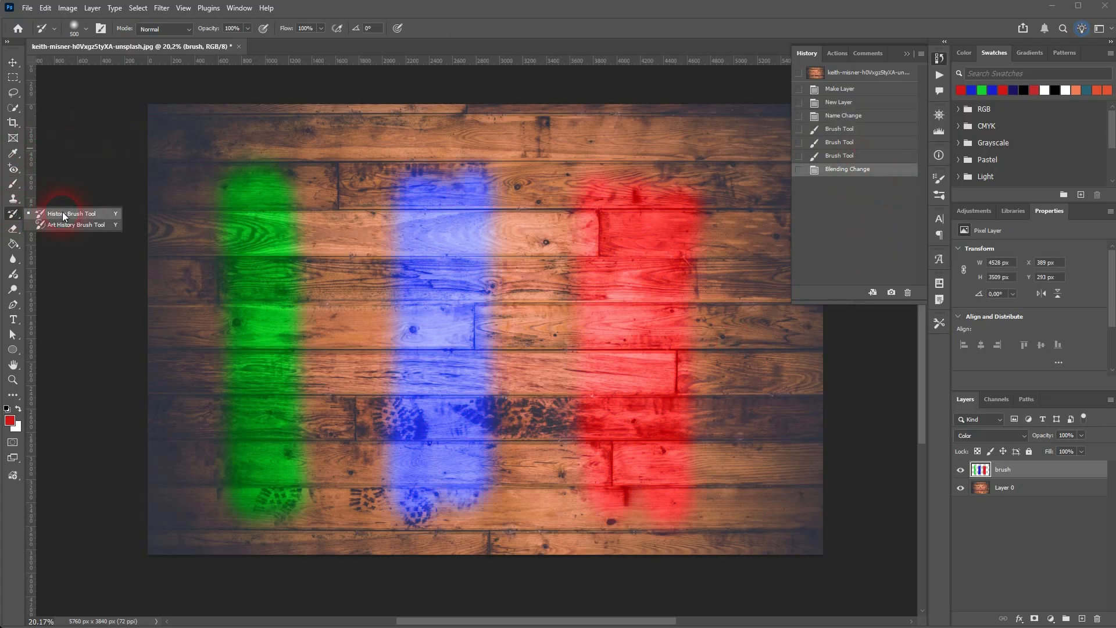
click(101, 213)
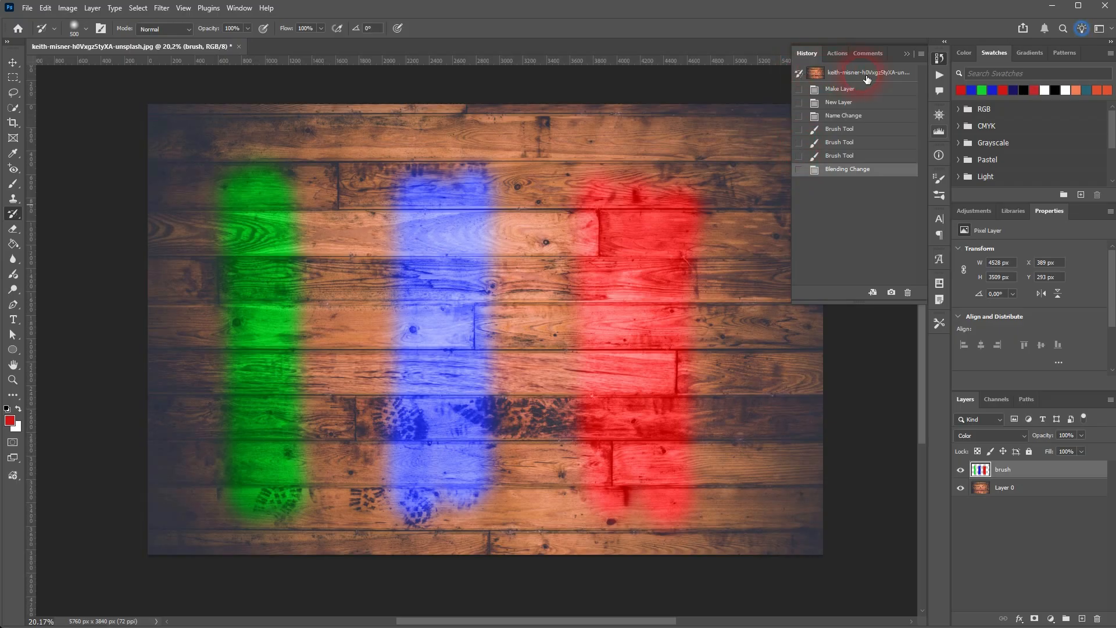
click(805, 115)
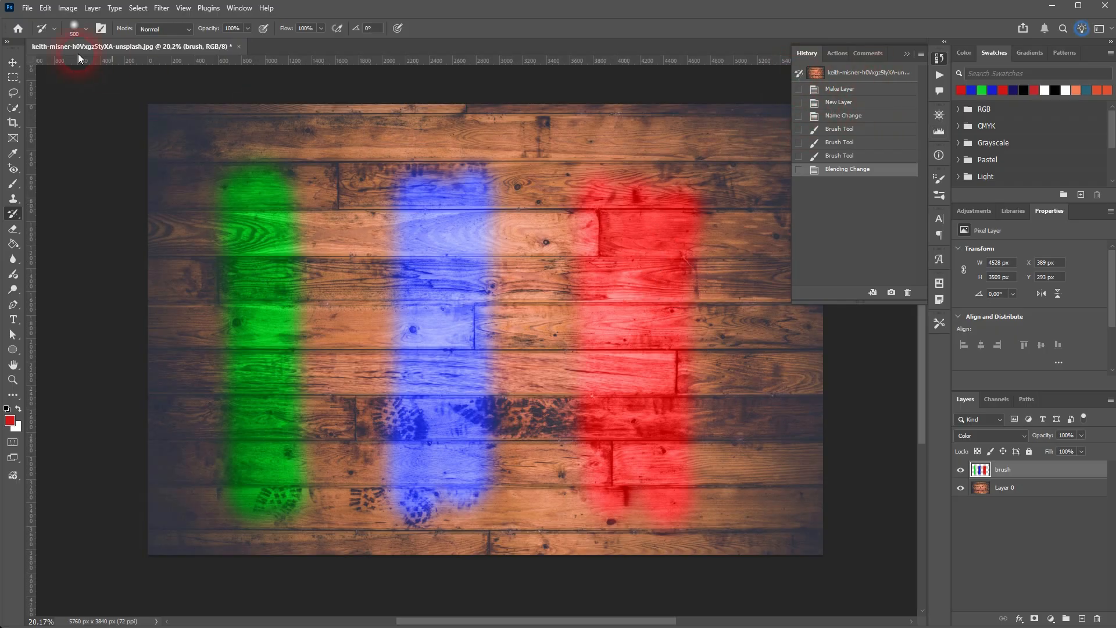
click(73, 31)
drag(126, 51, 89, 55)
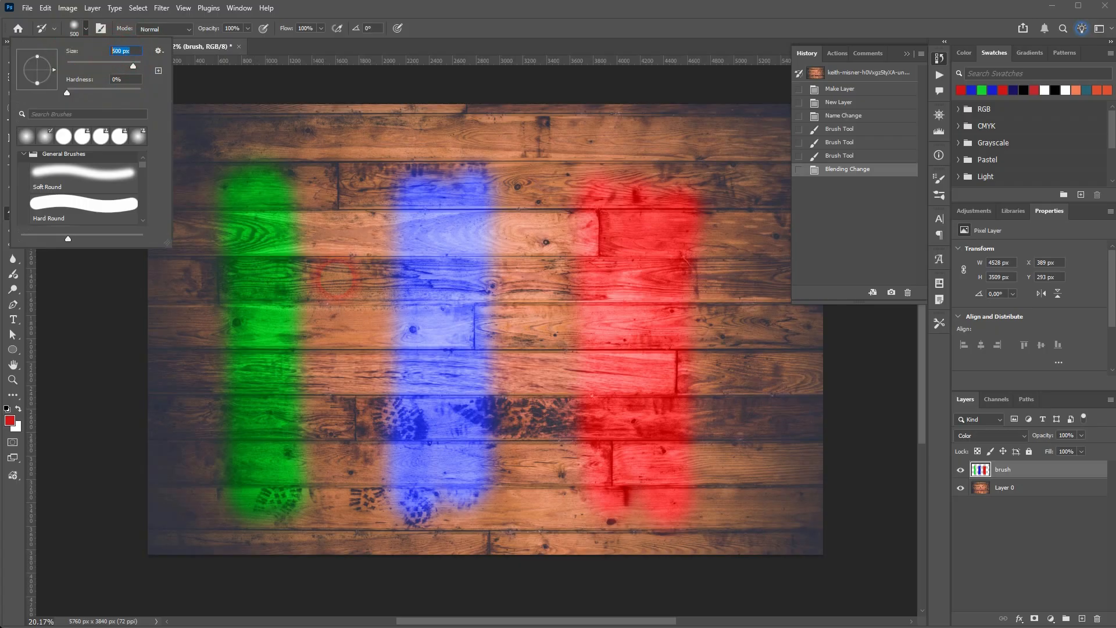
click(338, 279)
Paint with the History Brush across the middle of the green, blue and red stripes to restore the original wood.
mouse_move(330, 281)
mouse_down()
mouse_move(230, 343)
mouse_move(269, 324)
mouse_move(301, 357)
mouse_move(268, 406)
mouse_up()
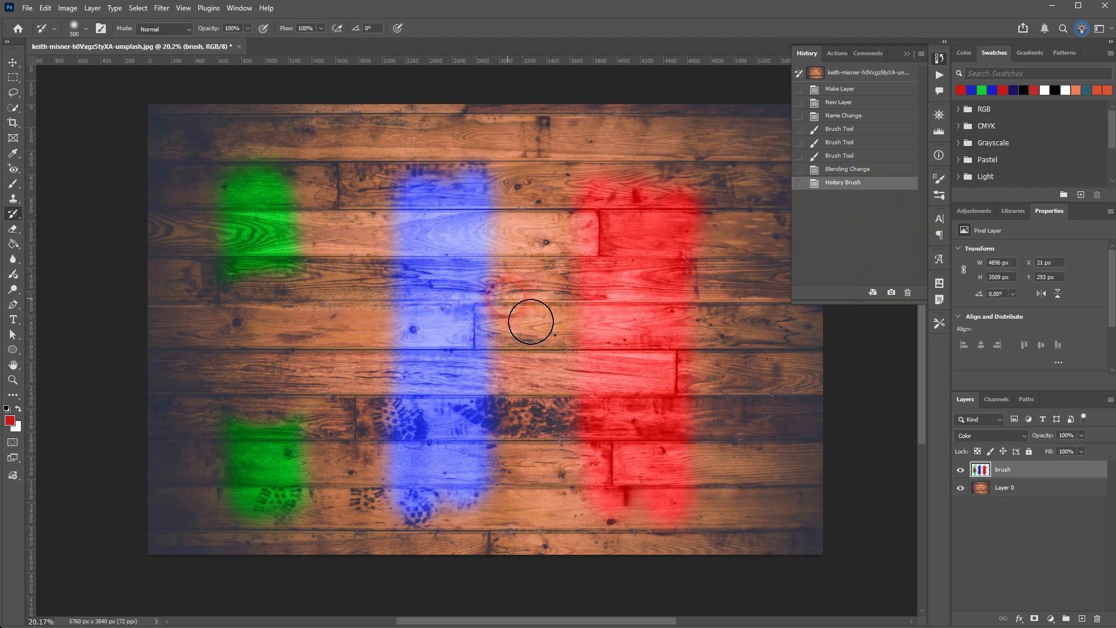
mouse_move(529, 319)
mouse_down()
mouse_move(423, 354)
mouse_move(490, 328)
mouse_move(502, 371)
mouse_move(462, 362)
mouse_move(468, 351)
mouse_move(447, 363)
mouse_up()
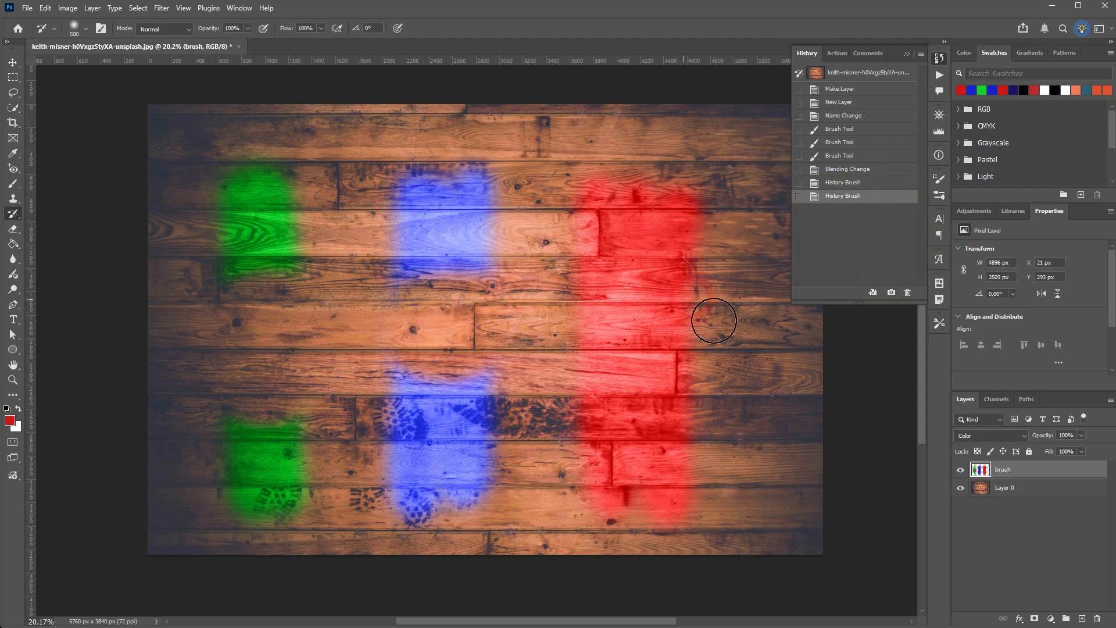
mouse_move(655, 372)
mouse_down()
mouse_move(631, 341)
mouse_move(683, 338)
mouse_move(659, 383)
mouse_up()
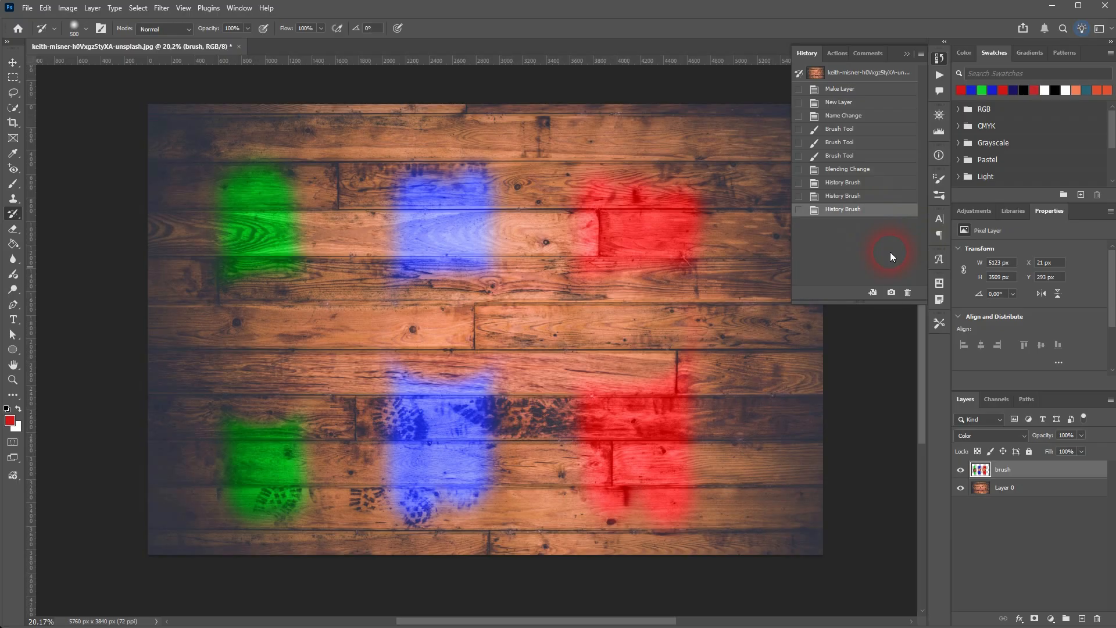
Undo the History Brush strokes on the green, blue and red stripes.
key(ctrl+z)
key(ctrl+z)
key(ctrl+z)
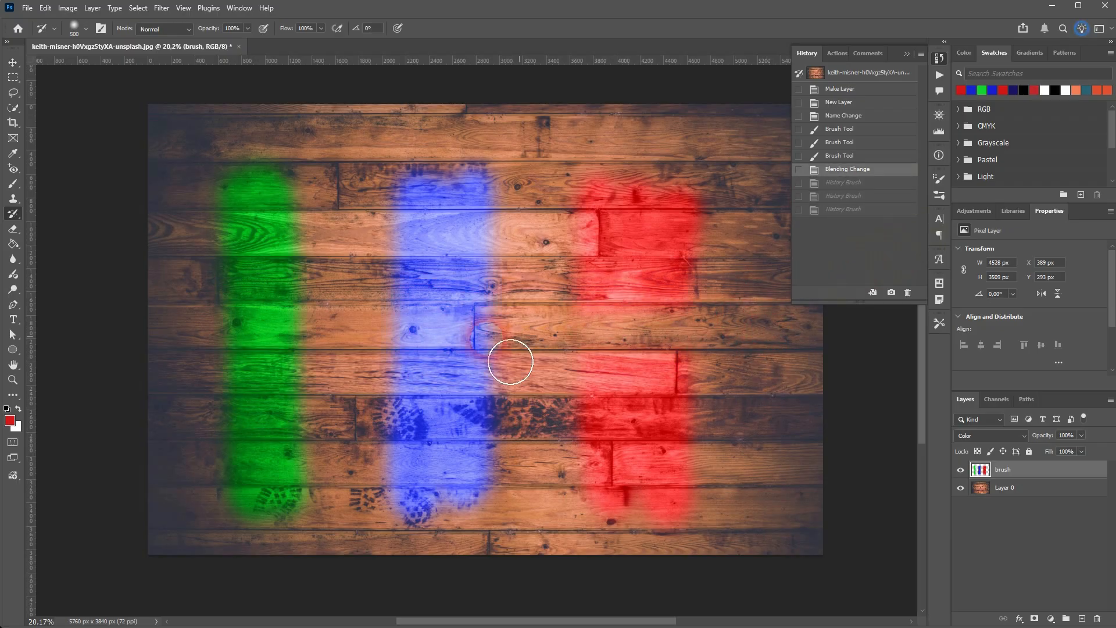
Paint across the middle of the green, blue and red stripes with the History Brush, and undo the stroke.
drag(511, 361, 99, 373)
click(838, 405)
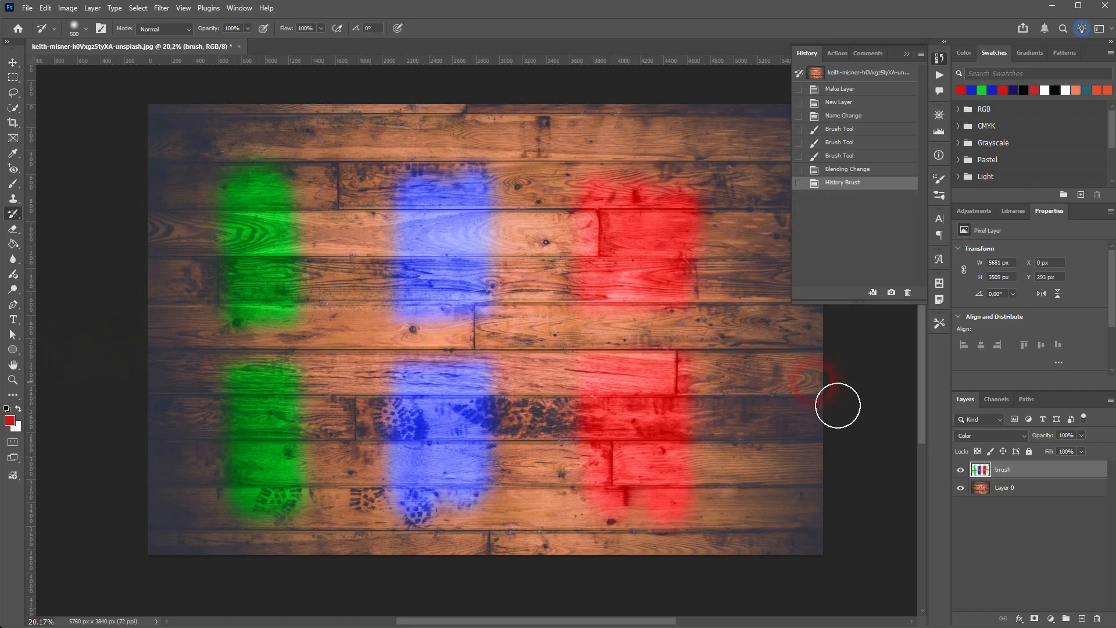
click(849, 239)
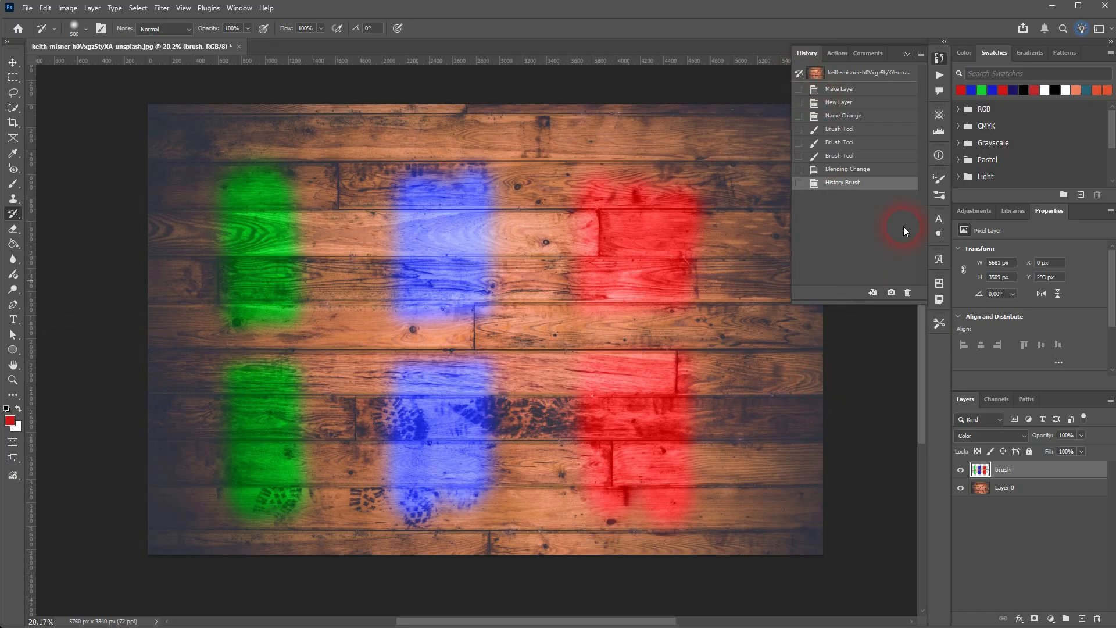
key(ctrl+z)
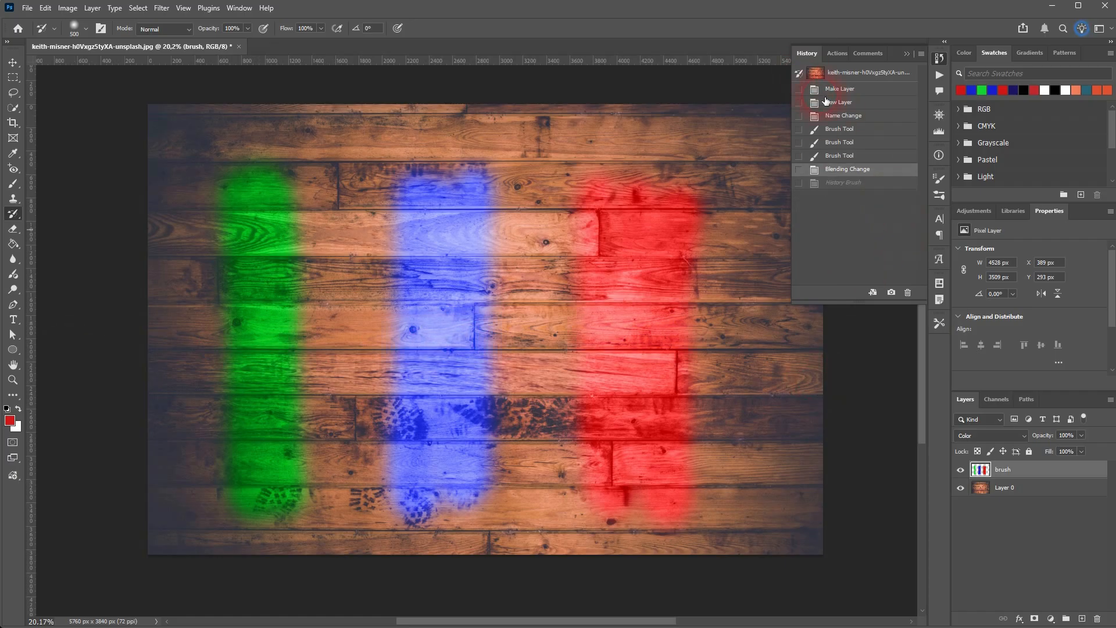
Step back through the stripe states in the history and set the first Brush Tool state, the green stripe, as History Brush source.
click(826, 171)
click(848, 153)
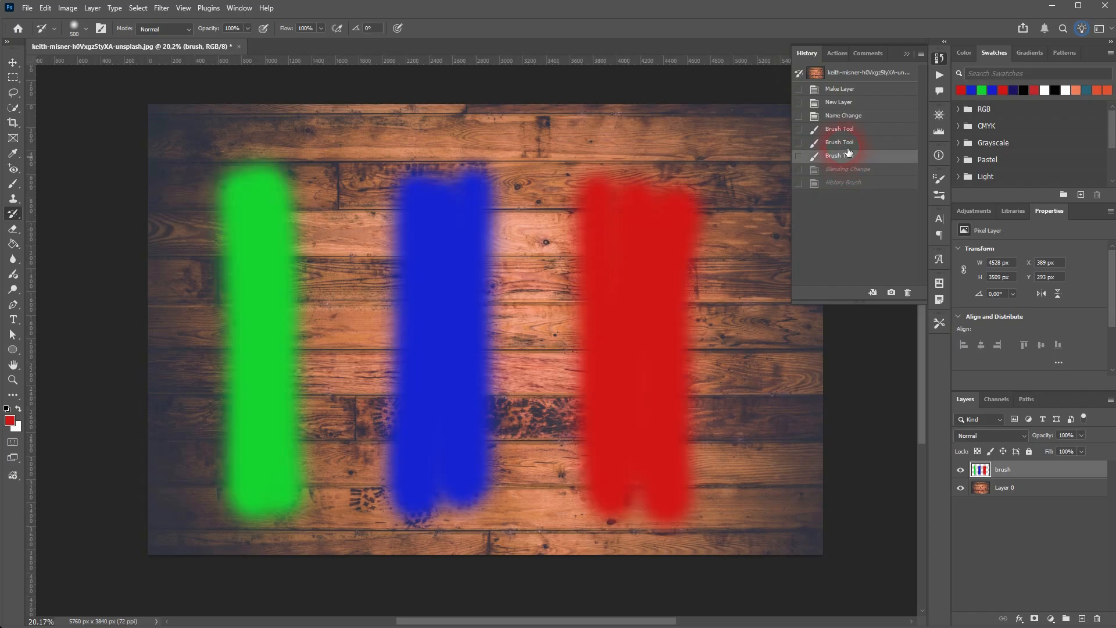
click(847, 143)
click(846, 129)
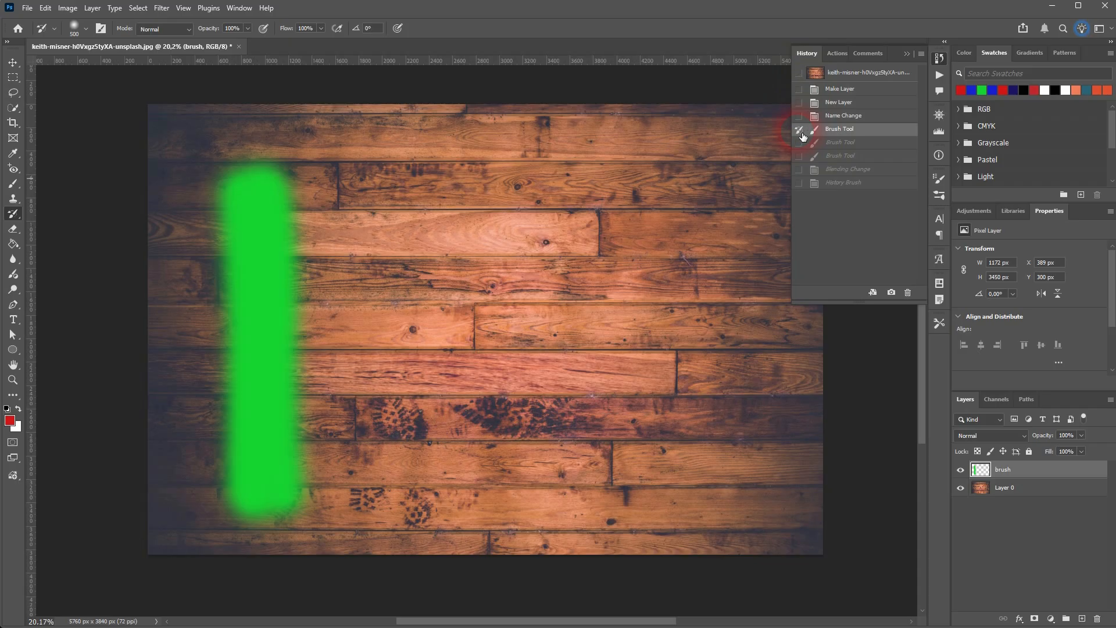
Return to the History Brush state and delete it from the history.
click(845, 184)
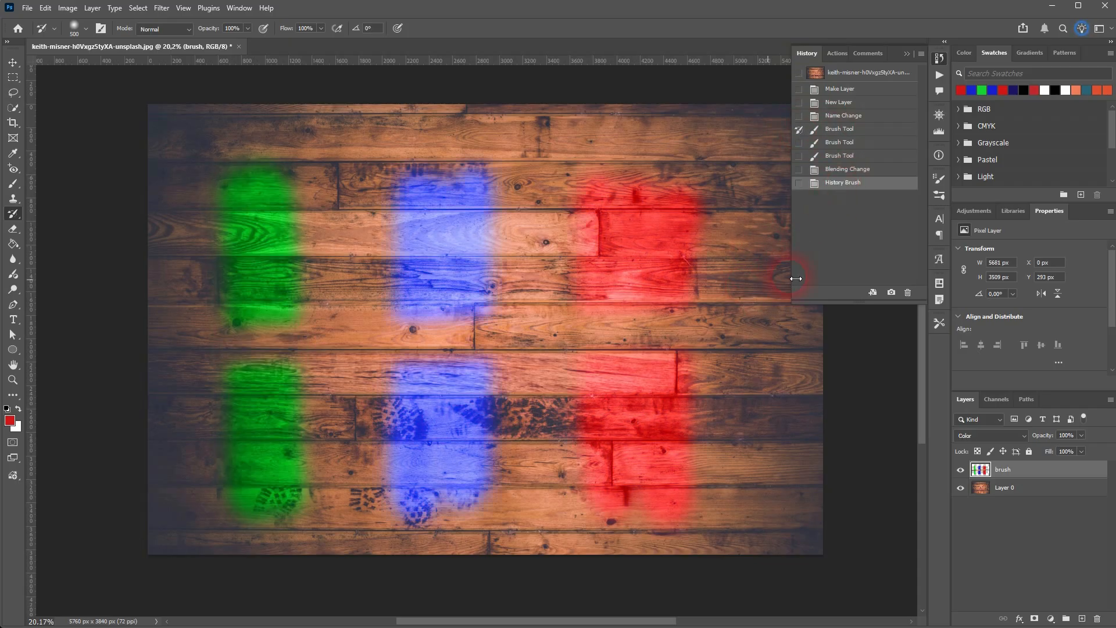
click(907, 292)
click(503, 237)
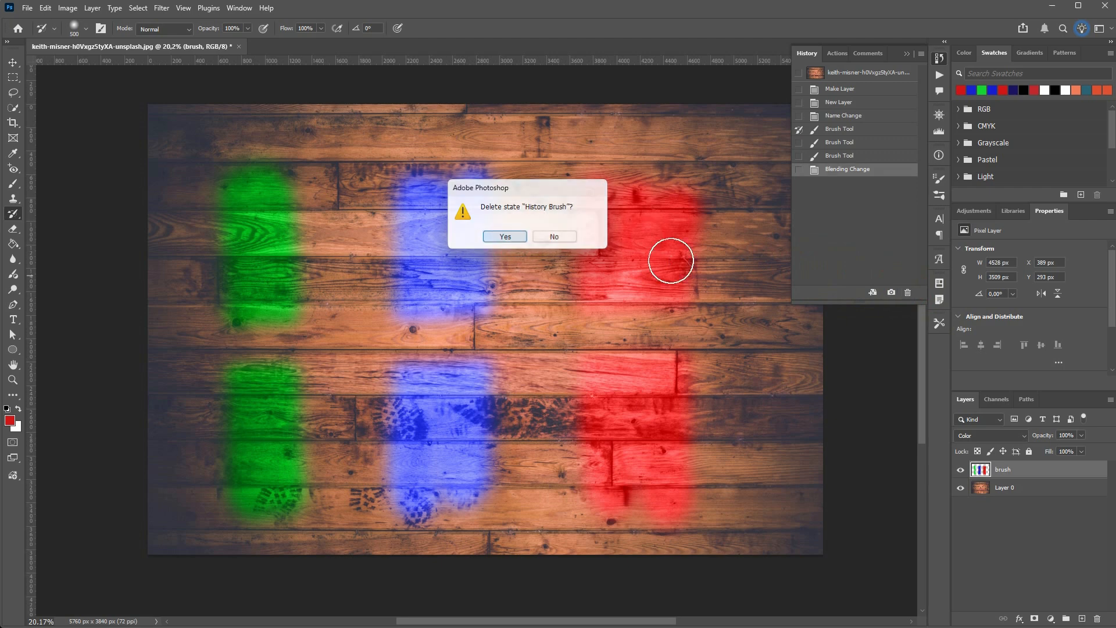
Try restoring the green-stripe state by painting across the middle of the stripes with the History Brush, and undo the stroke.
click(837, 129)
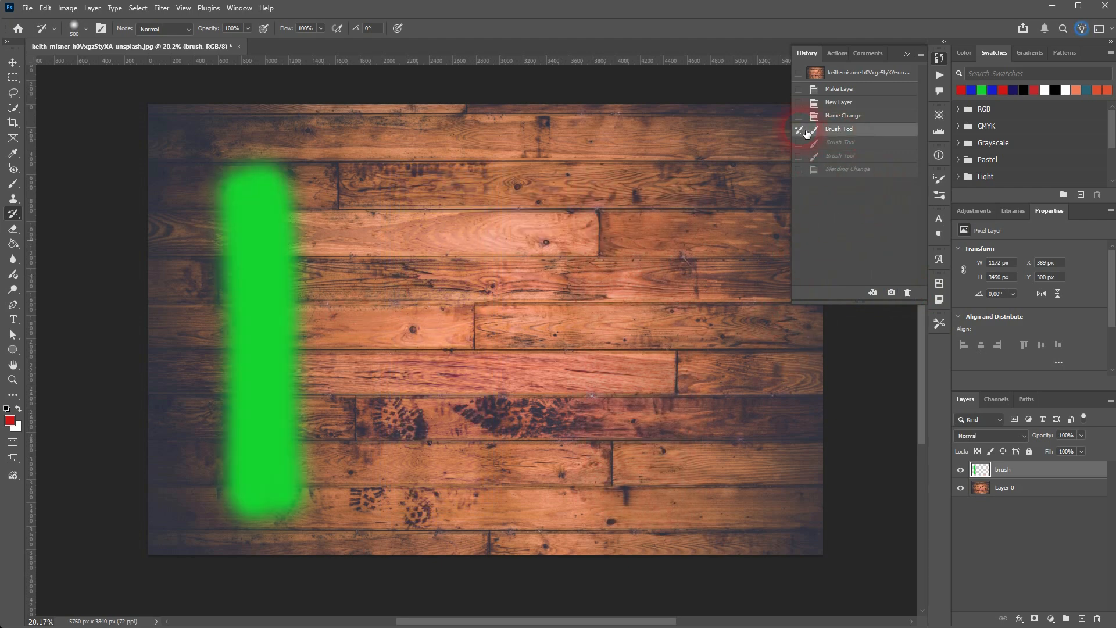
click(854, 173)
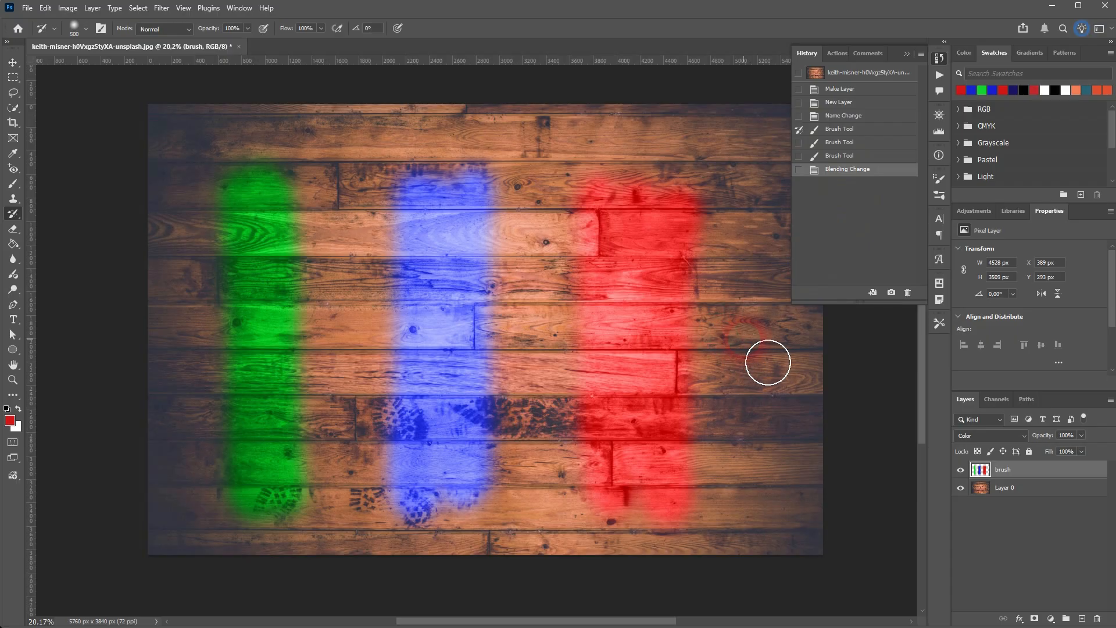
drag(659, 360, 163, 358)
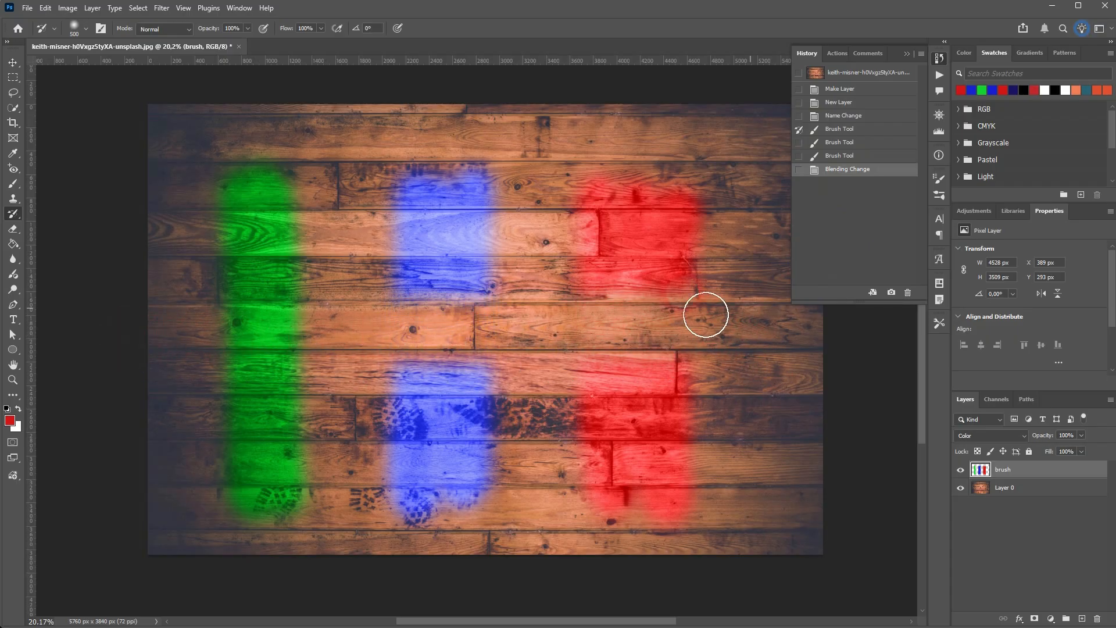
drag(706, 309, 304, 319)
mouse_move(351, 377)
mouse_down()
mouse_move(765, 395)
mouse_move(807, 387)
mouse_up()
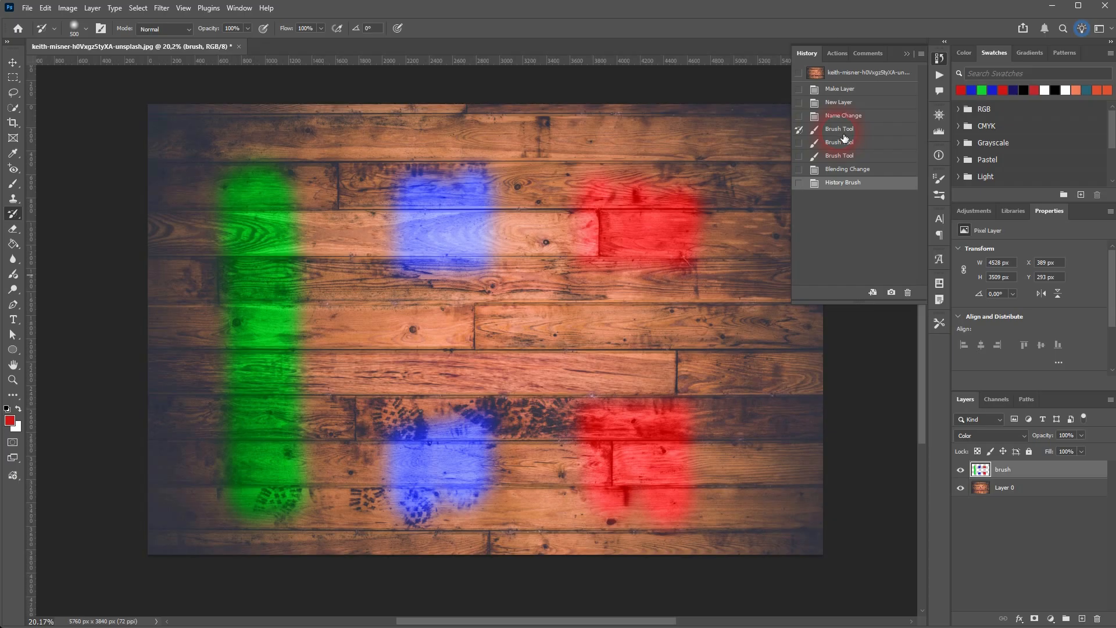
key(ctrl+z)
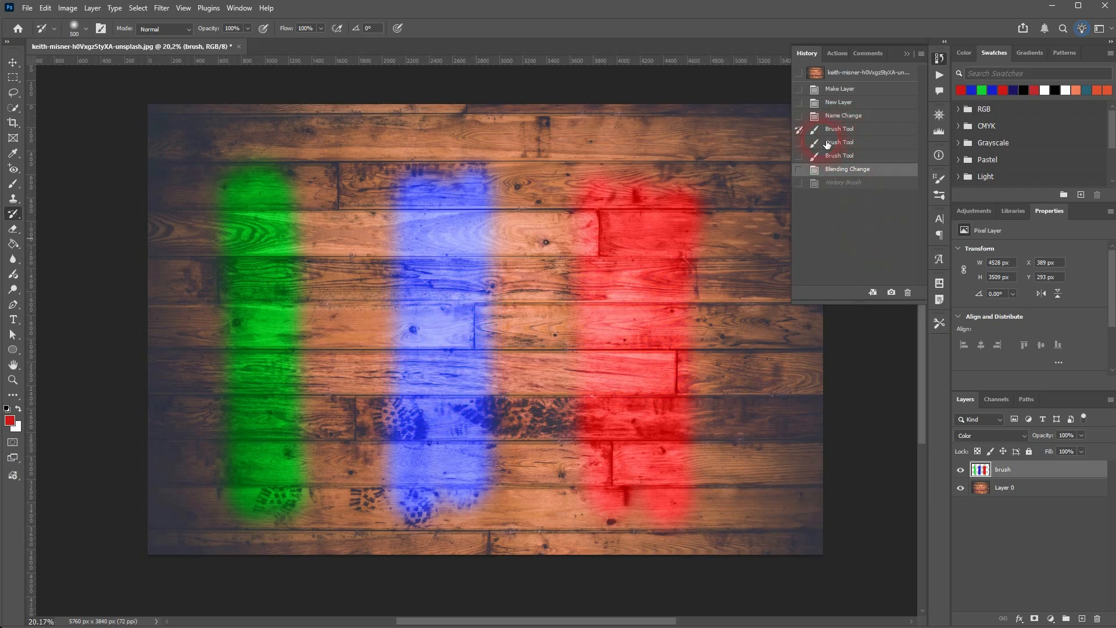
Set the second Brush Tool state as History Brush source and delete the leftover History Brush state.
click(849, 146)
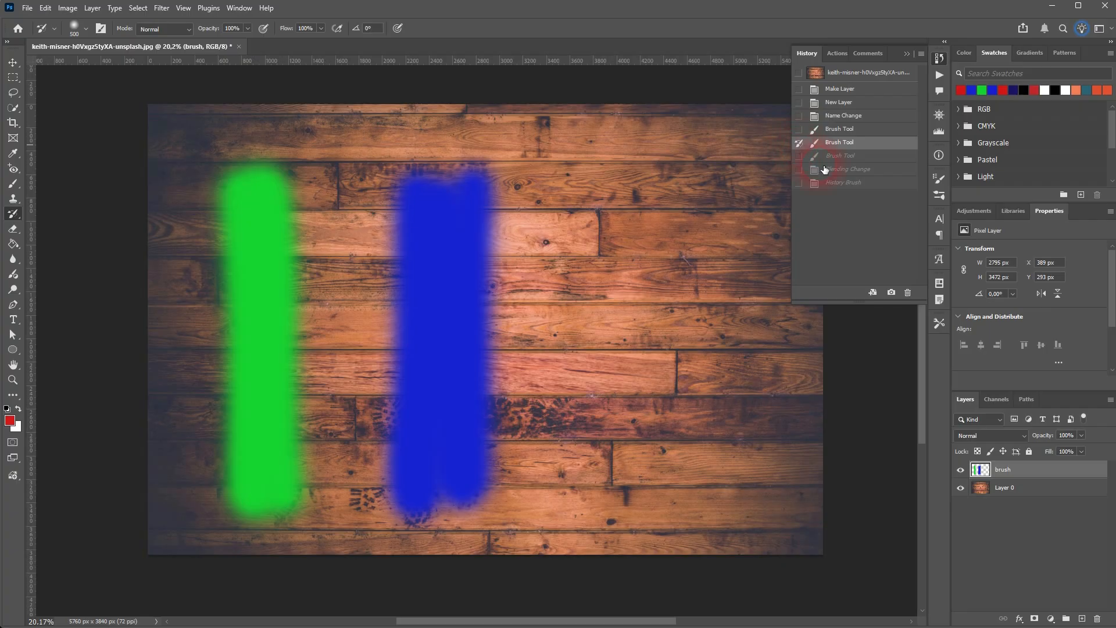
click(844, 184)
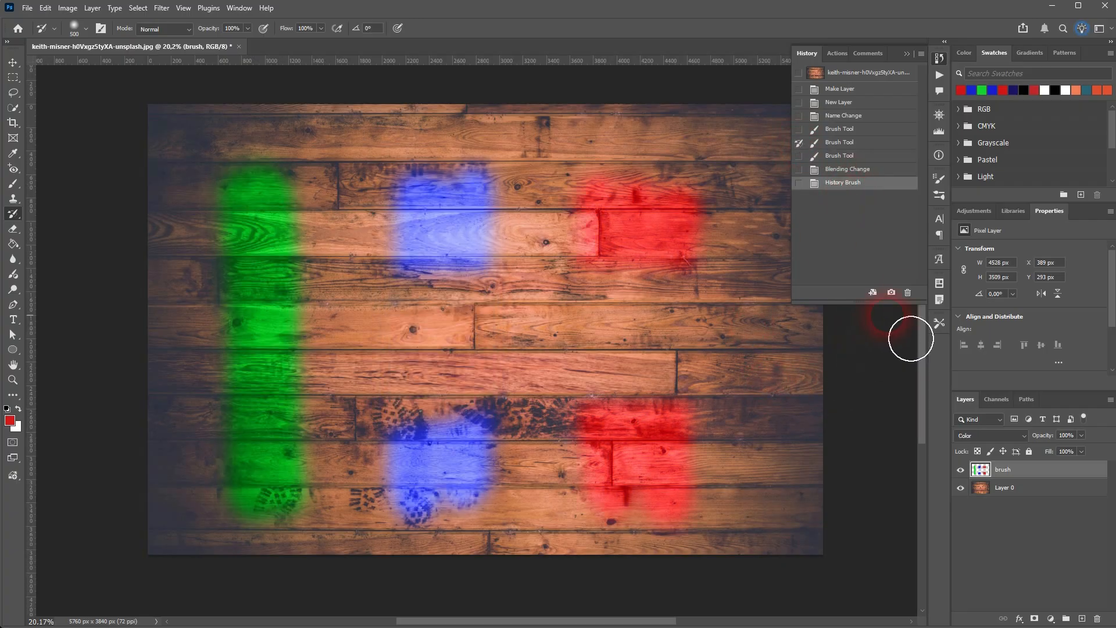
click(908, 293)
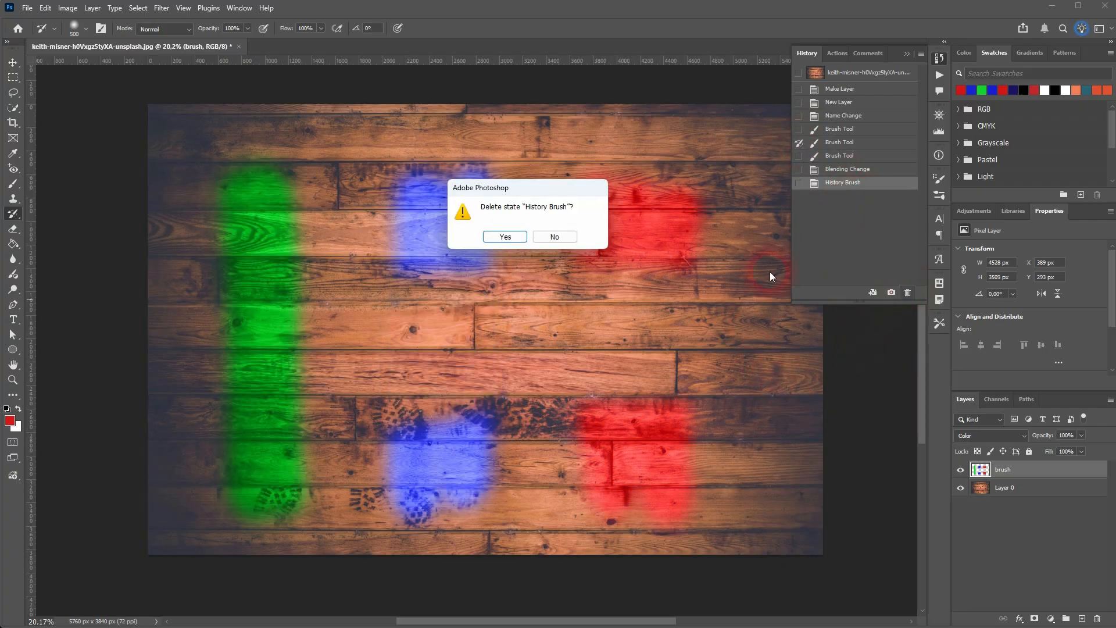
click(517, 239)
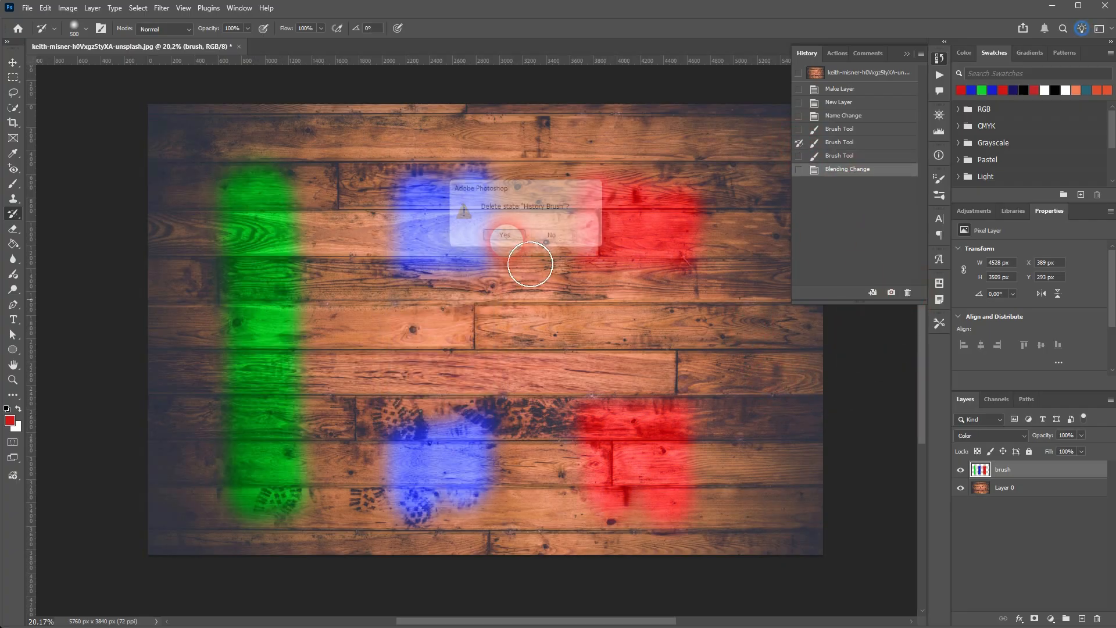
Go back to the Blending Change state and paint across the middle of the stripes with the History Brush to remove the red there.
click(843, 145)
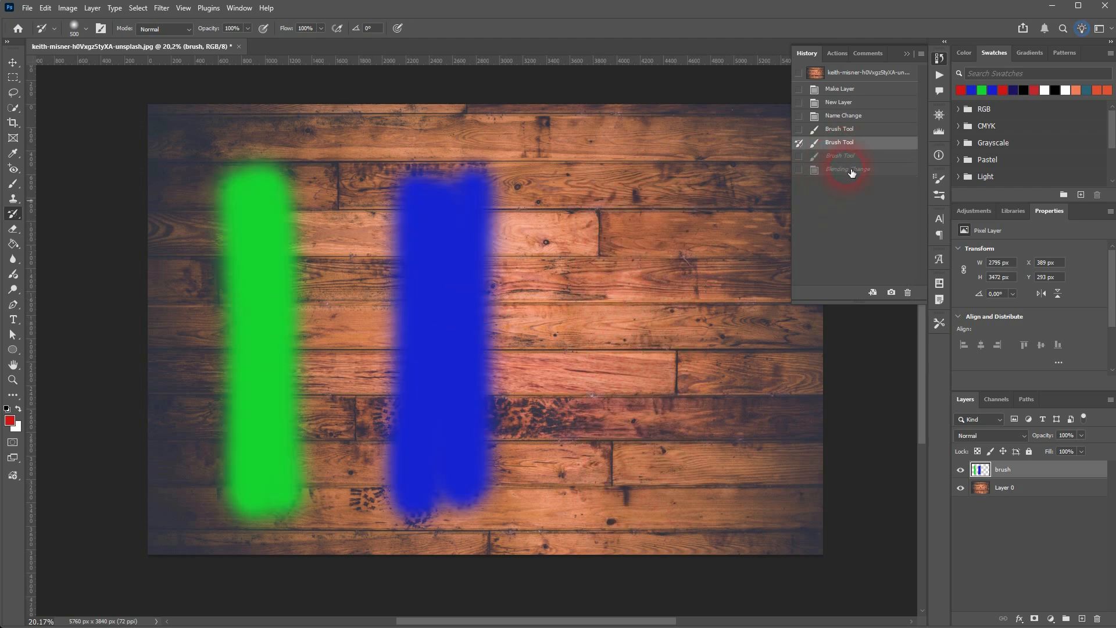
click(850, 169)
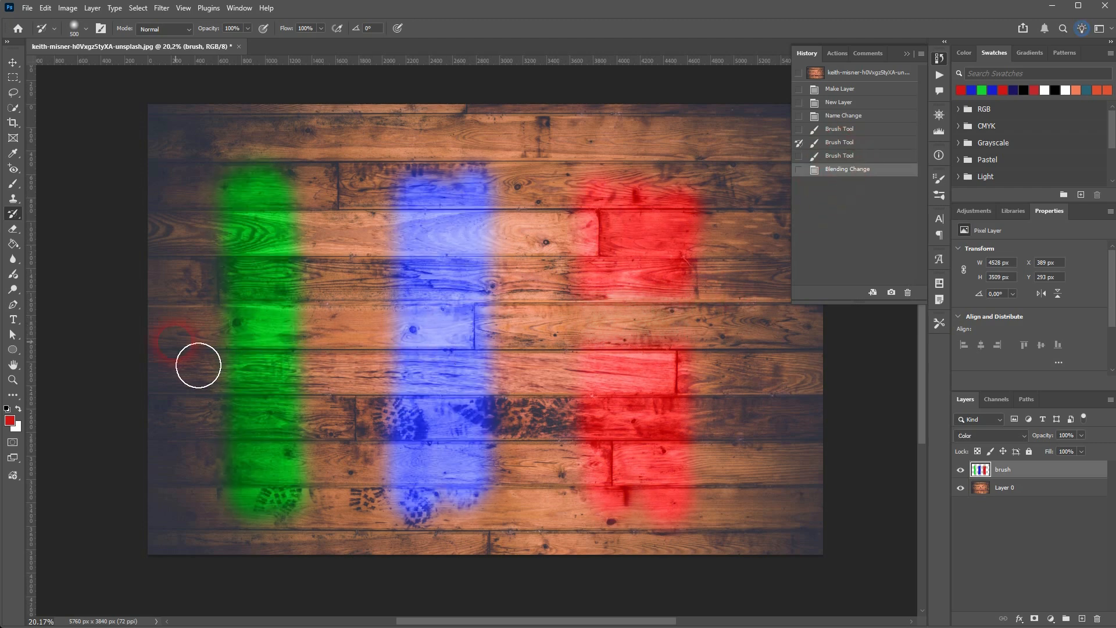
click(799, 408)
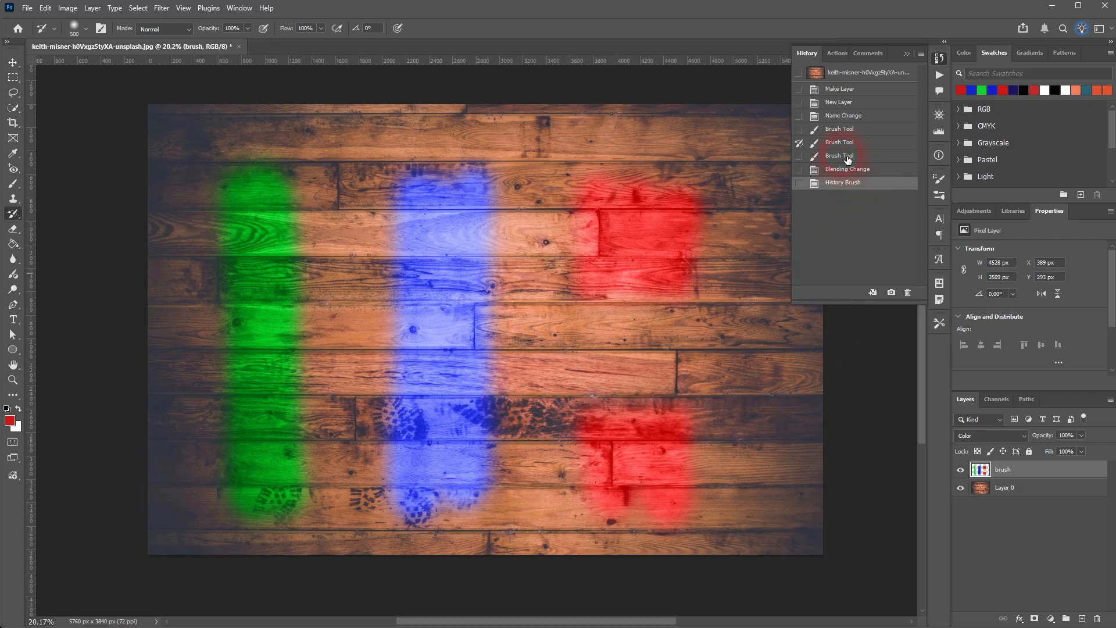
Set the original photo snapshot as History Brush source and paint across the upper part of the red and blue stripes.
click(840, 144)
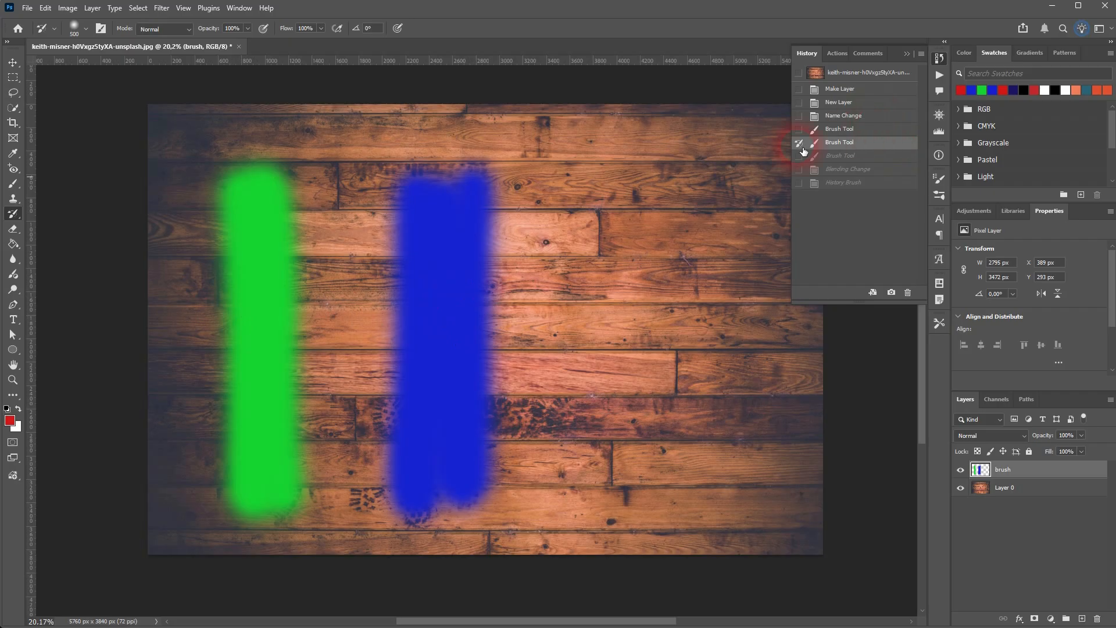
click(854, 185)
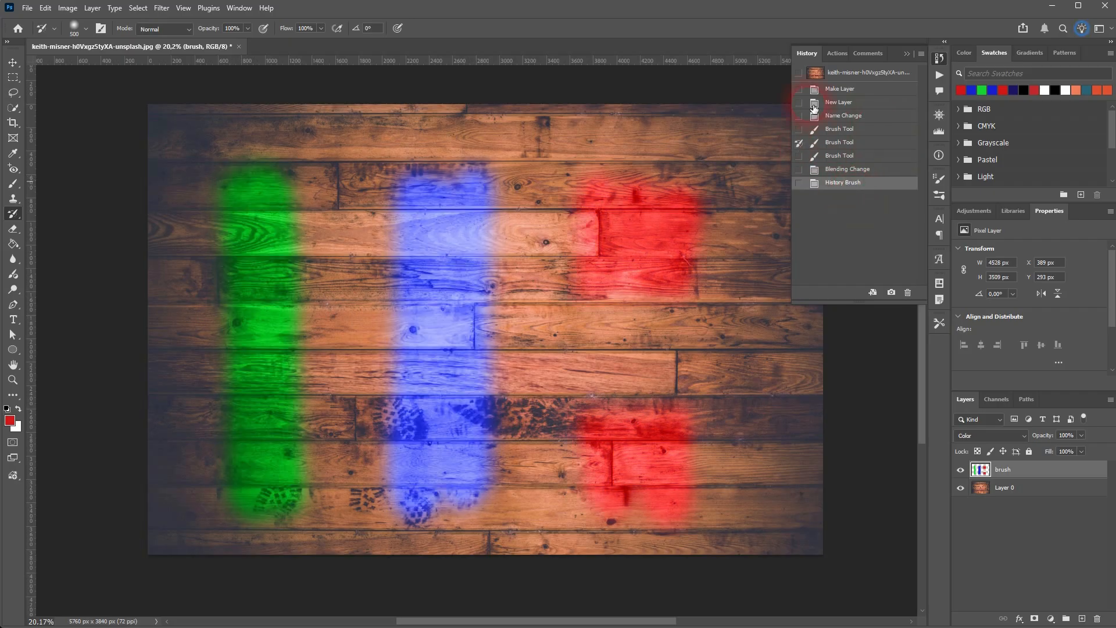
drag(752, 250, 374, 242)
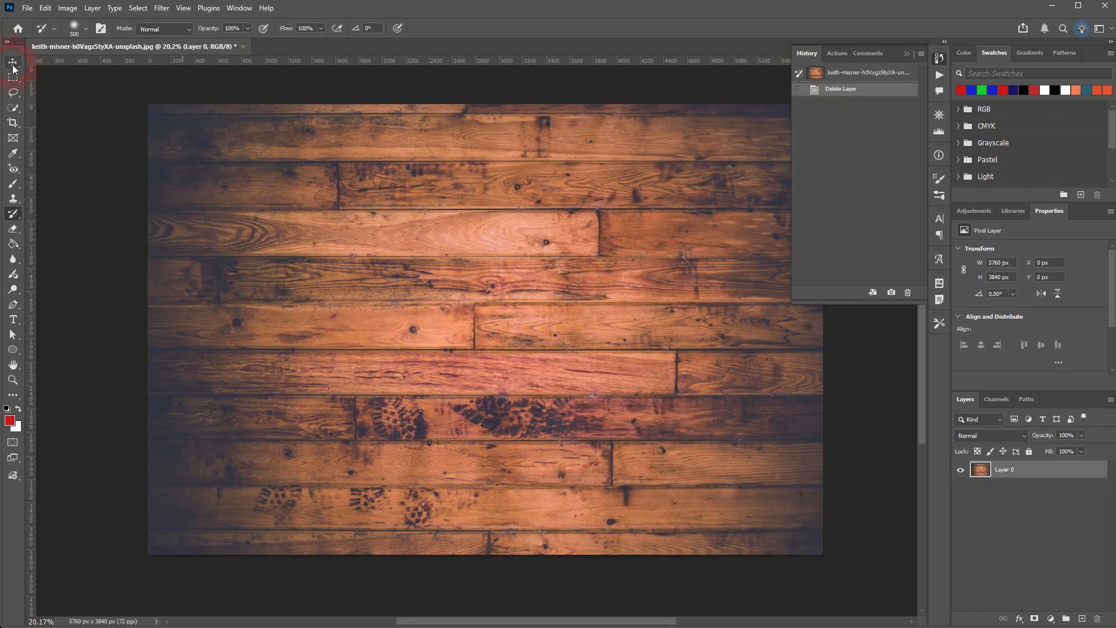
Delete the brush layer and add a Black & White adjustment layer with automatic values over the wood photo.
click(13, 65)
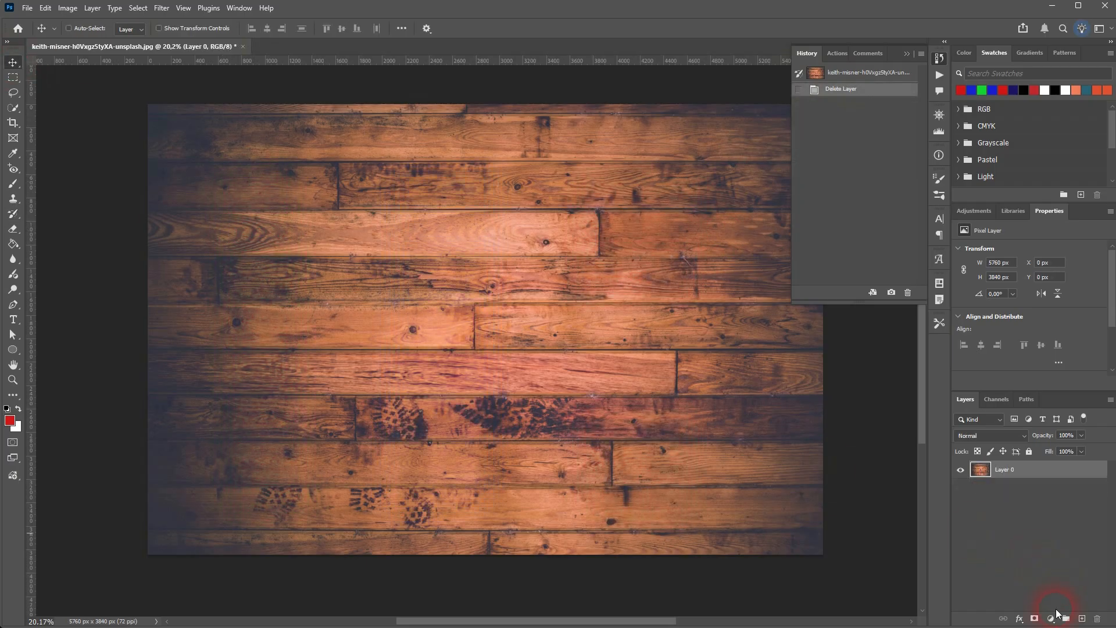
click(1051, 618)
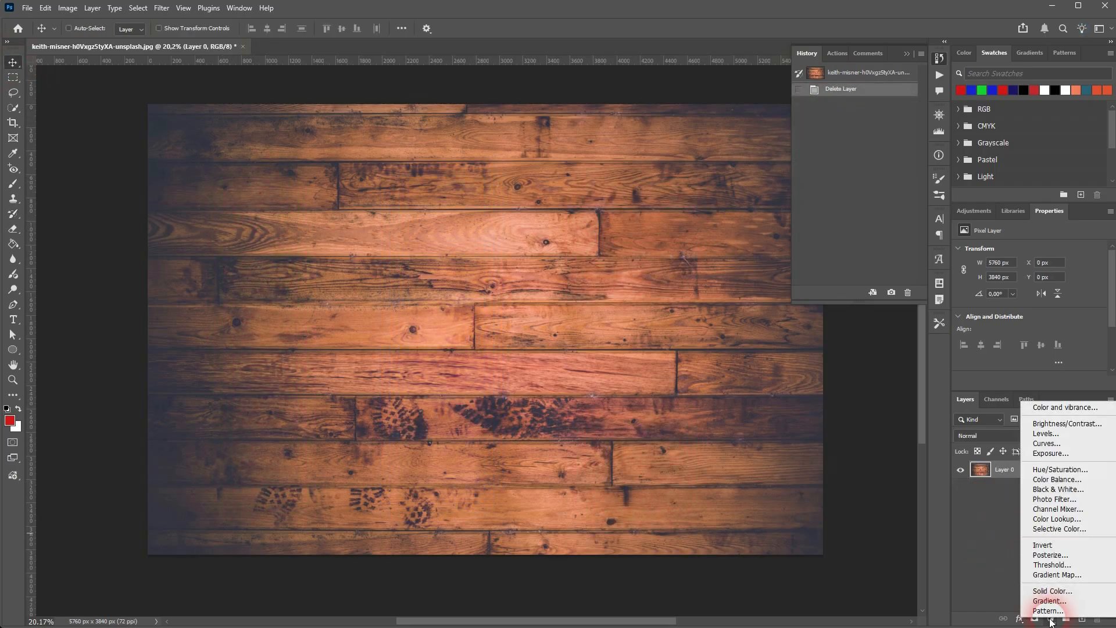
click(1057, 489)
click(1061, 493)
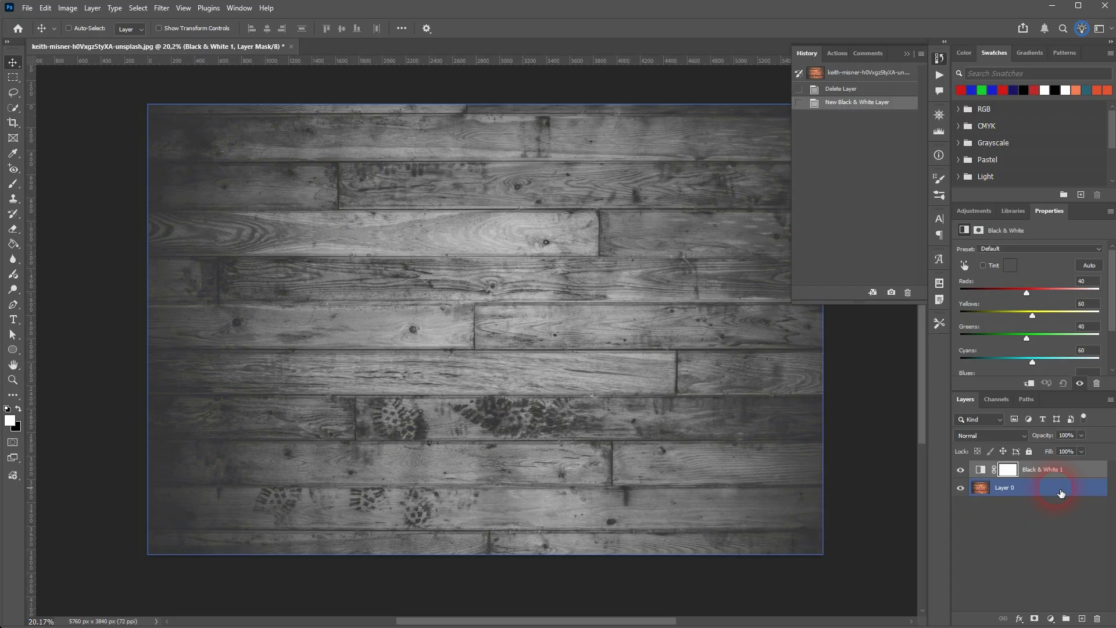
click(1058, 470)
click(1089, 266)
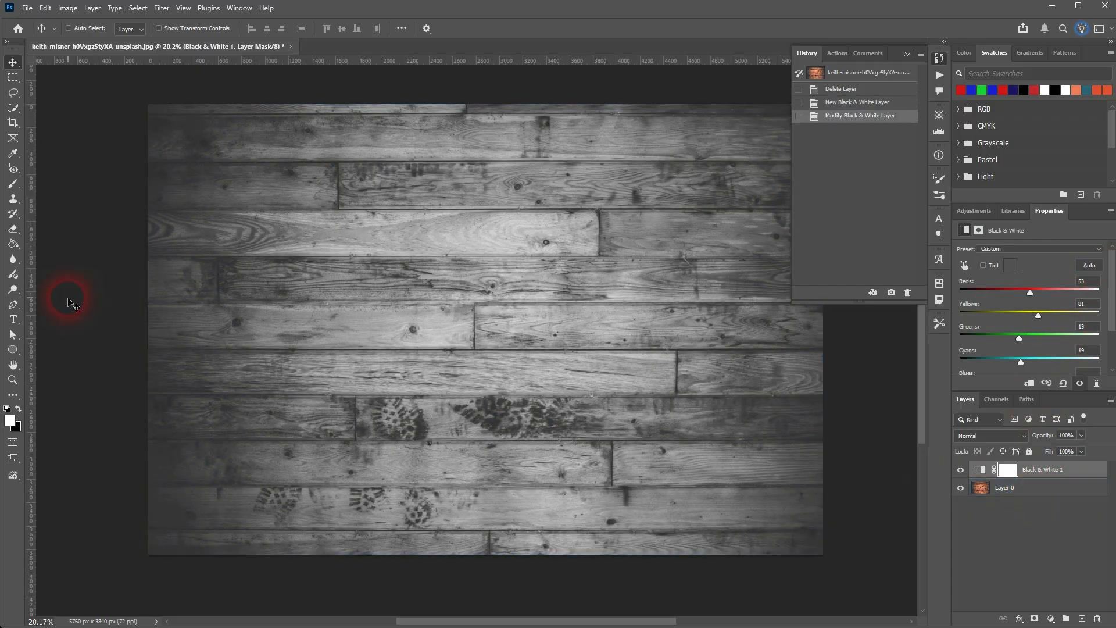
Paint a winding red brush stroke across the image on a new layer and set that layer's blend mode to Color.
click(14, 185)
click(1081, 618)
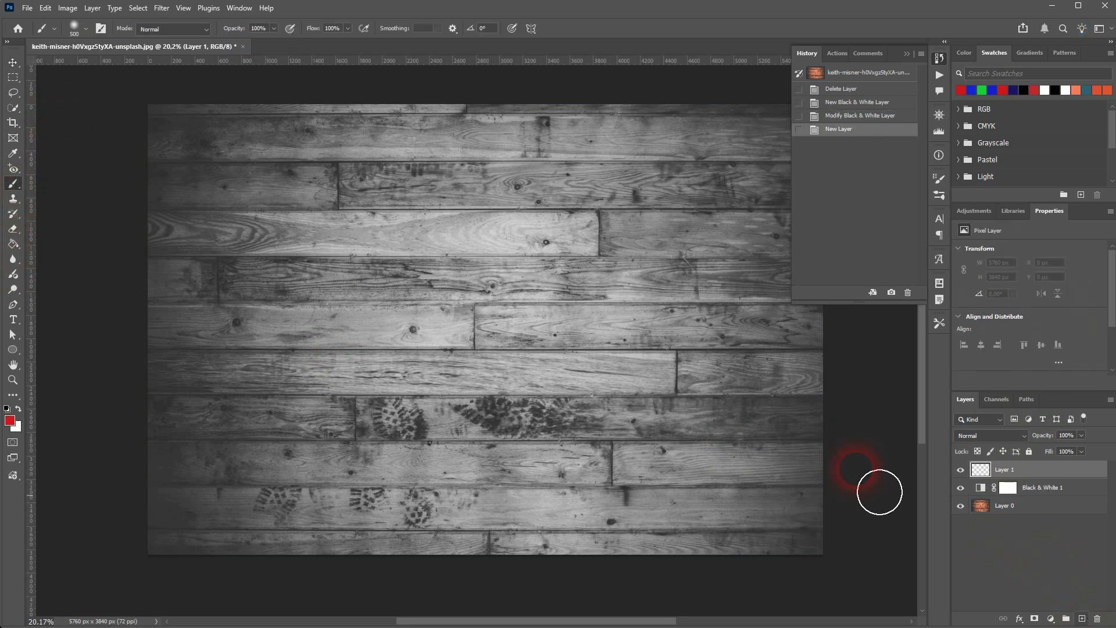
mouse_move(365, 208)
mouse_down()
mouse_move(367, 329)
mouse_move(645, 384)
mouse_move(697, 476)
mouse_move(227, 395)
mouse_move(658, 211)
mouse_move(166, 197)
mouse_up()
click(1090, 473)
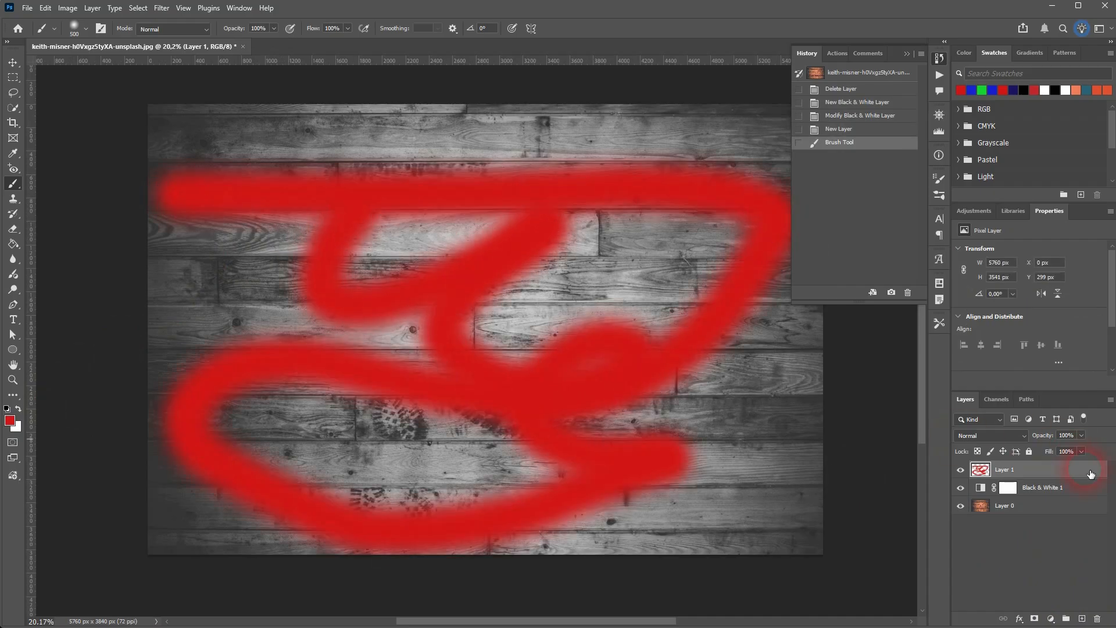
click(1016, 436)
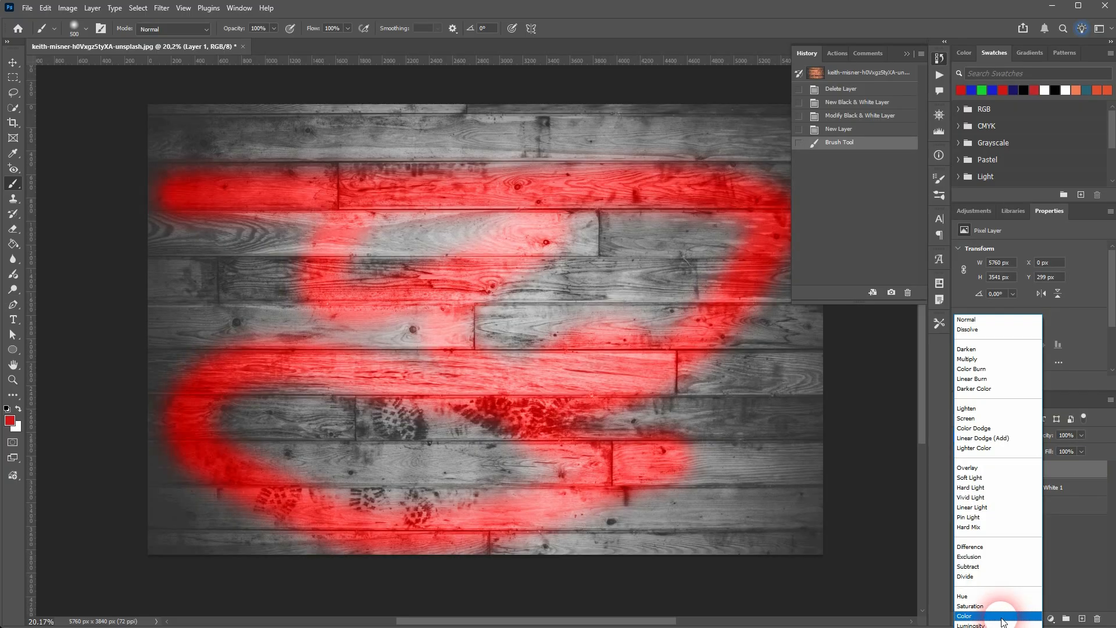
click(1001, 617)
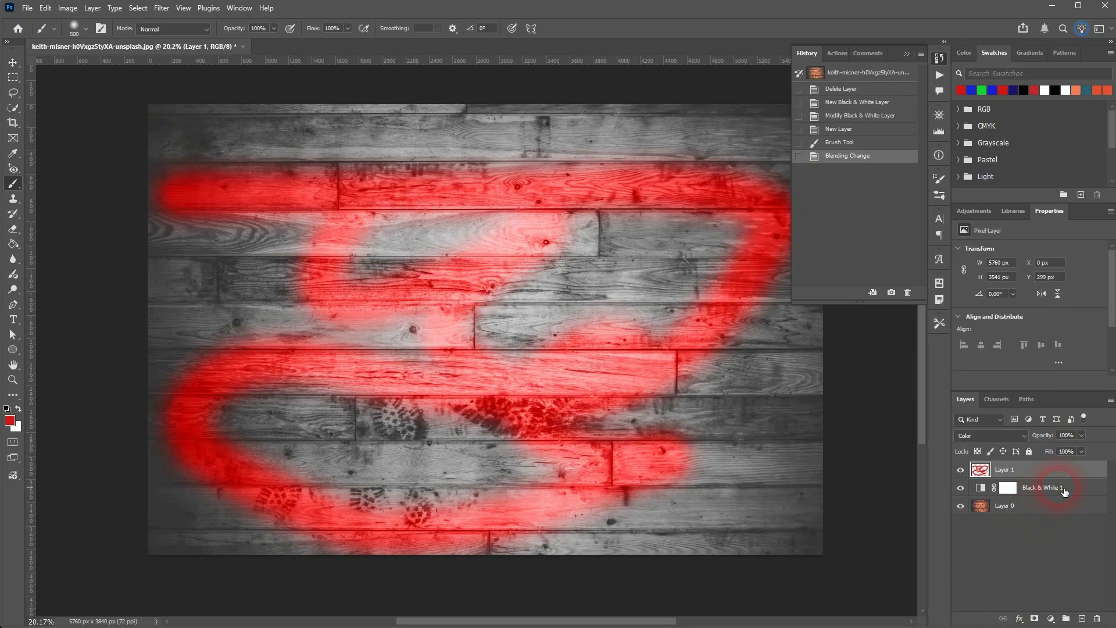
Review the two Black & White layer states in the history and return to the Blending Change state.
click(840, 106)
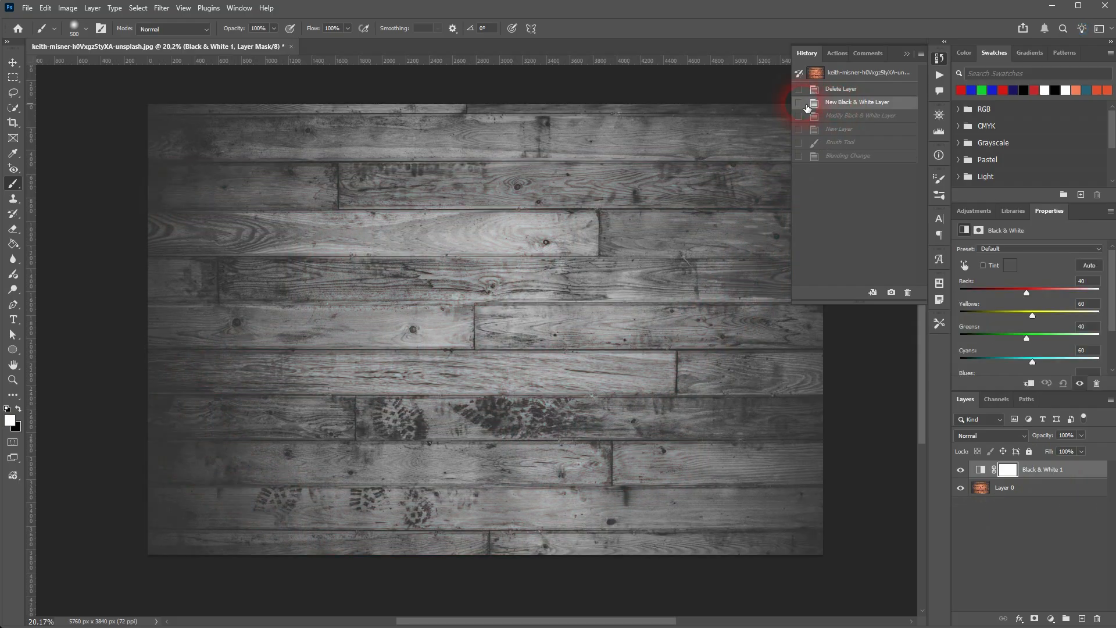
click(846, 118)
click(847, 157)
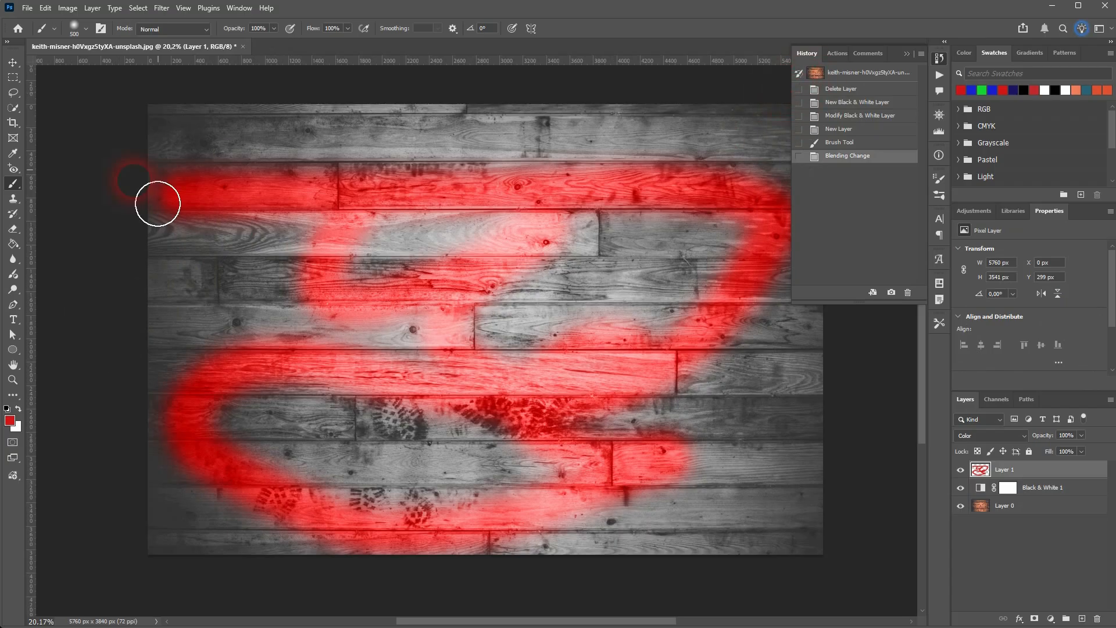
Paint with the History Brush over the uppermost plank and the lower planks inside the red loop to restore the original wood colour.
click(13, 214)
mouse_move(355, 119)
mouse_down()
mouse_move(415, 127)
mouse_move(465, 144)
mouse_move(467, 157)
mouse_move(495, 133)
mouse_move(558, 129)
mouse_move(604, 154)
mouse_move(642, 138)
mouse_move(755, 148)
mouse_move(184, 142)
mouse_move(429, 148)
mouse_move(792, 136)
mouse_move(180, 120)
mouse_up()
mouse_move(483, 471)
mouse_down()
mouse_move(498, 493)
mouse_move(514, 486)
mouse_move(428, 502)
mouse_move(291, 441)
mouse_move(419, 465)
mouse_move(479, 450)
mouse_move(306, 444)
mouse_move(262, 459)
mouse_move(332, 486)
mouse_move(487, 509)
mouse_move(568, 488)
mouse_move(456, 441)
mouse_move(294, 429)
mouse_move(270, 437)
mouse_up()
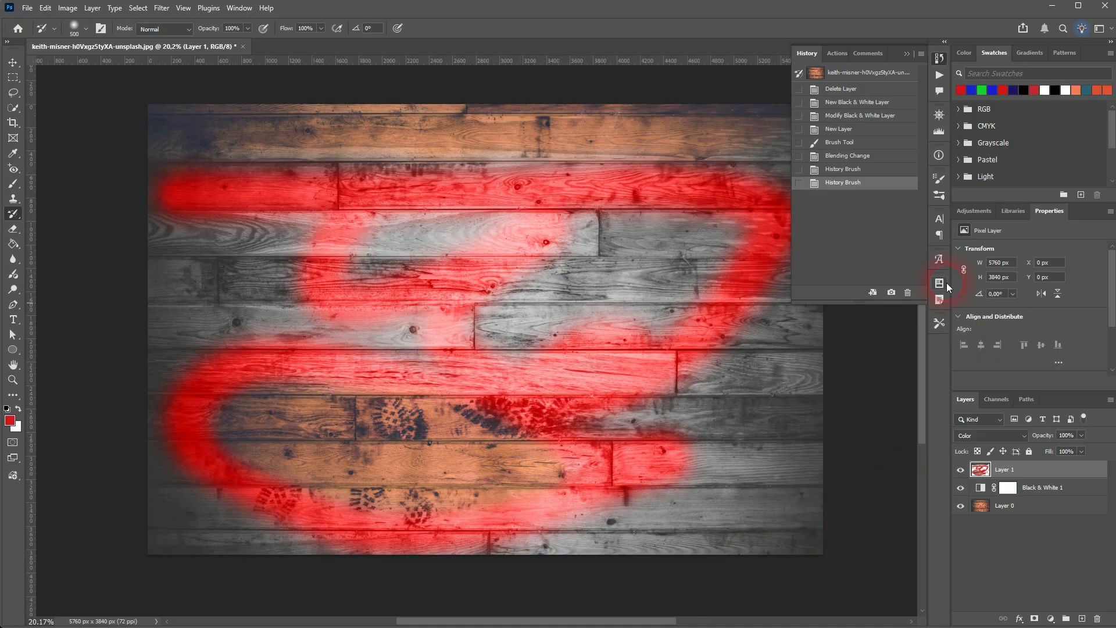